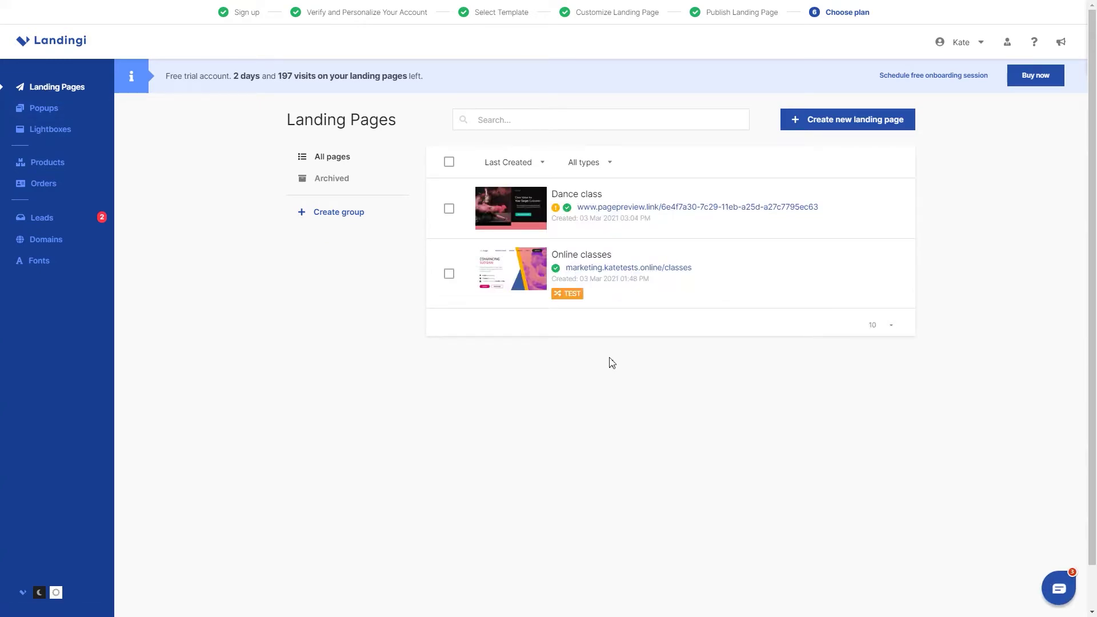
# - Start a new landing page from a template and browse the gallery for Get discount
pyautogui.click(805, 121)
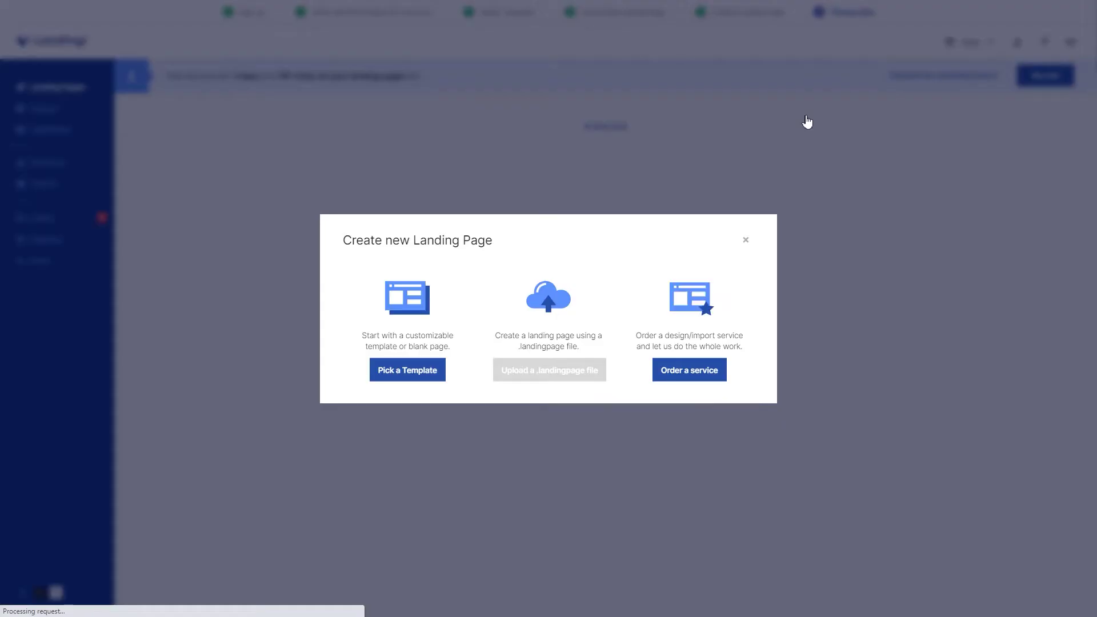
pyautogui.click(406, 376)
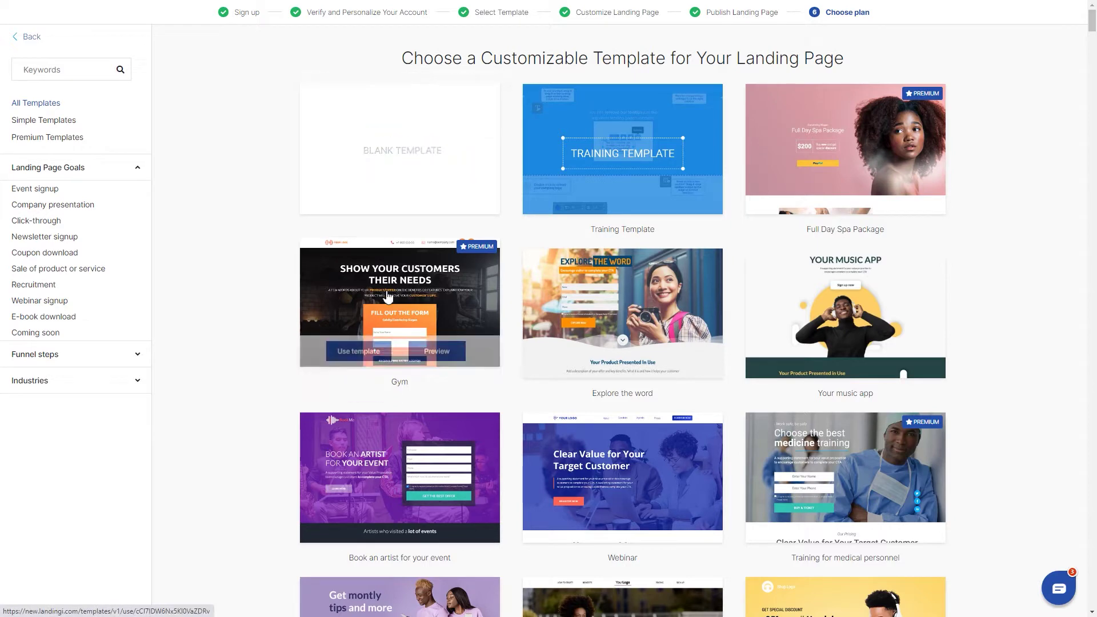
pyautogui.moveTo(818, 284)
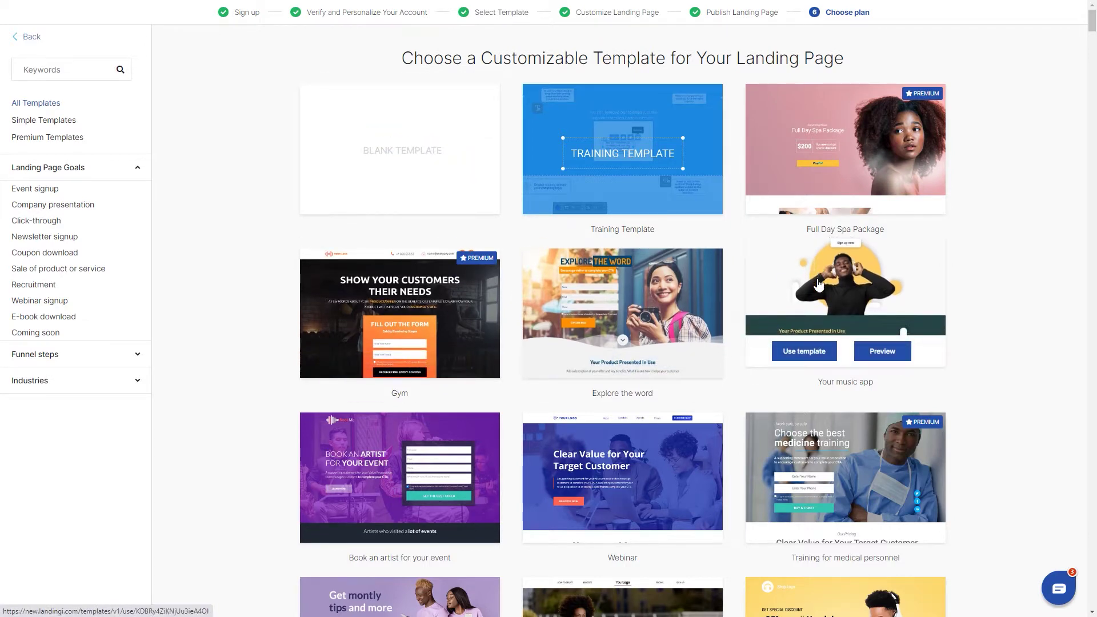
pyautogui.scroll(-5, 818, 284)
pyautogui.scroll(-7, 818, 284)
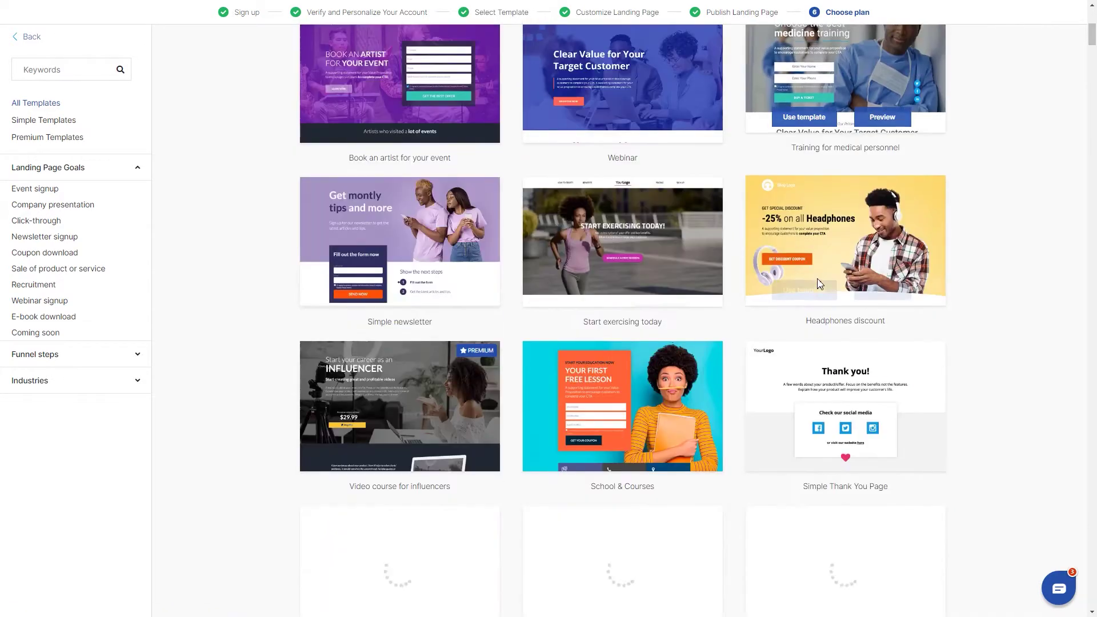
pyautogui.scroll(-3, 817, 284)
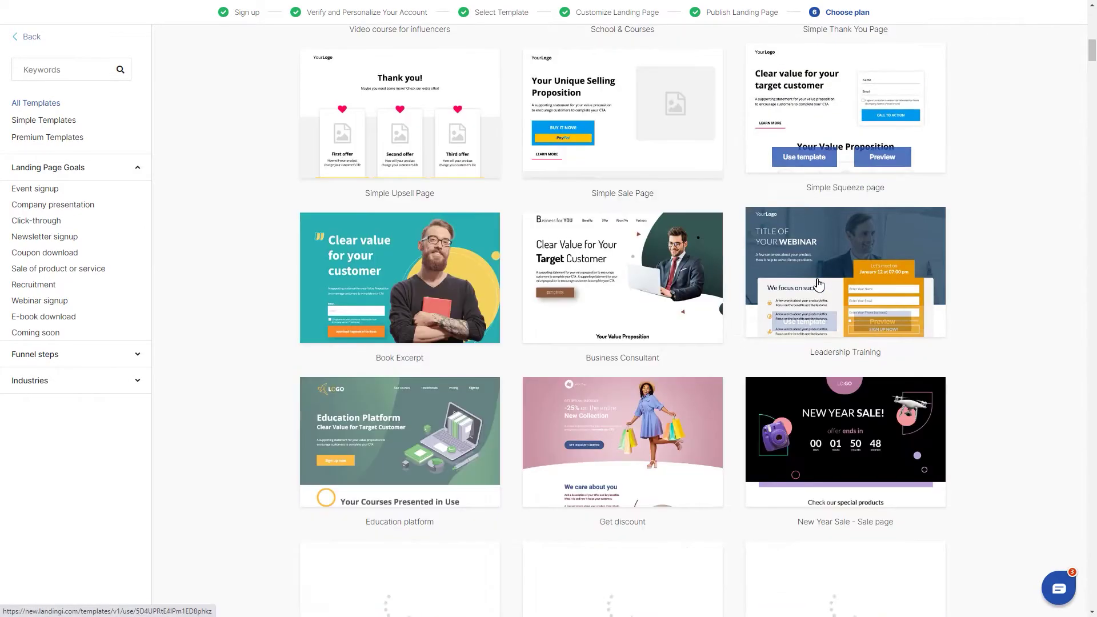
pyautogui.scroll(-7, 818, 283)
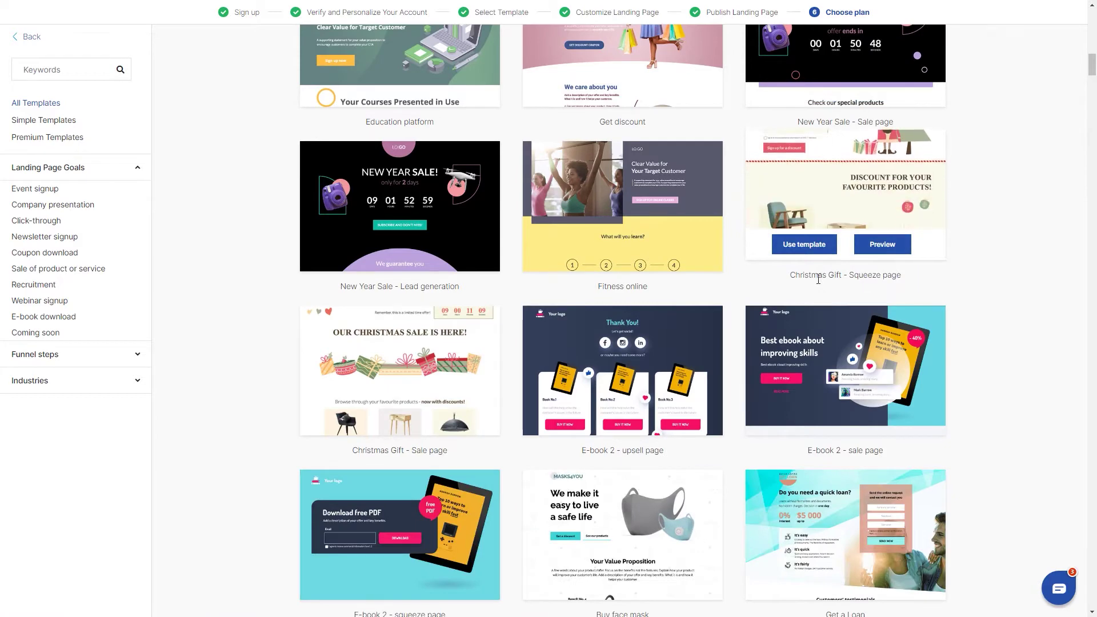
pyautogui.scroll(3, 818, 279)
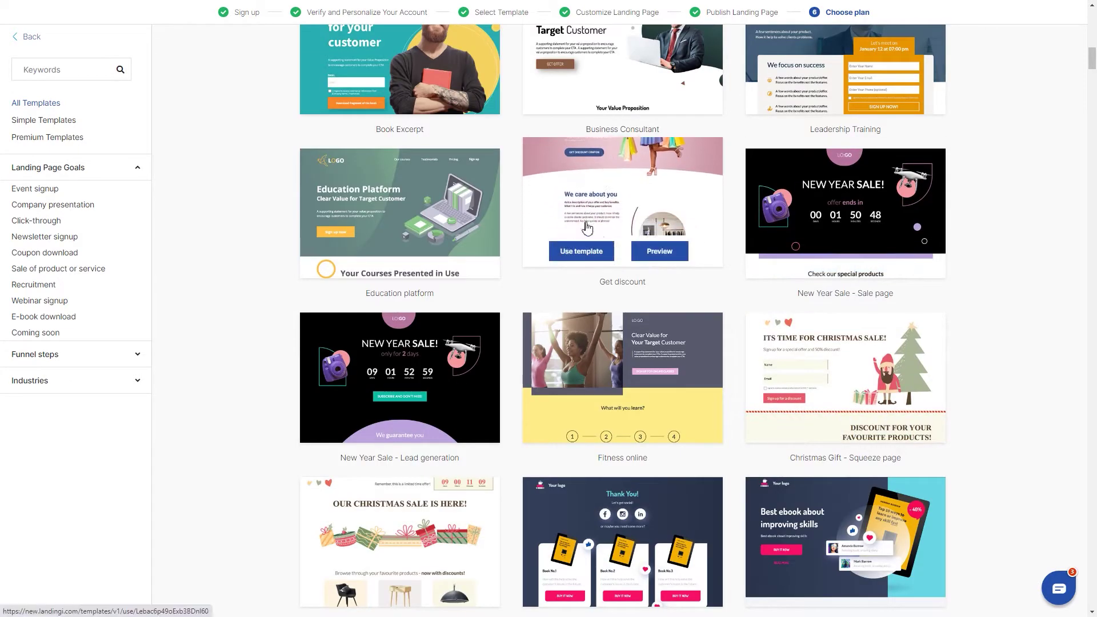
# - Use the Get discount template, name the page 'First Landing Page', and open it in the editor
pyautogui.click(573, 257)
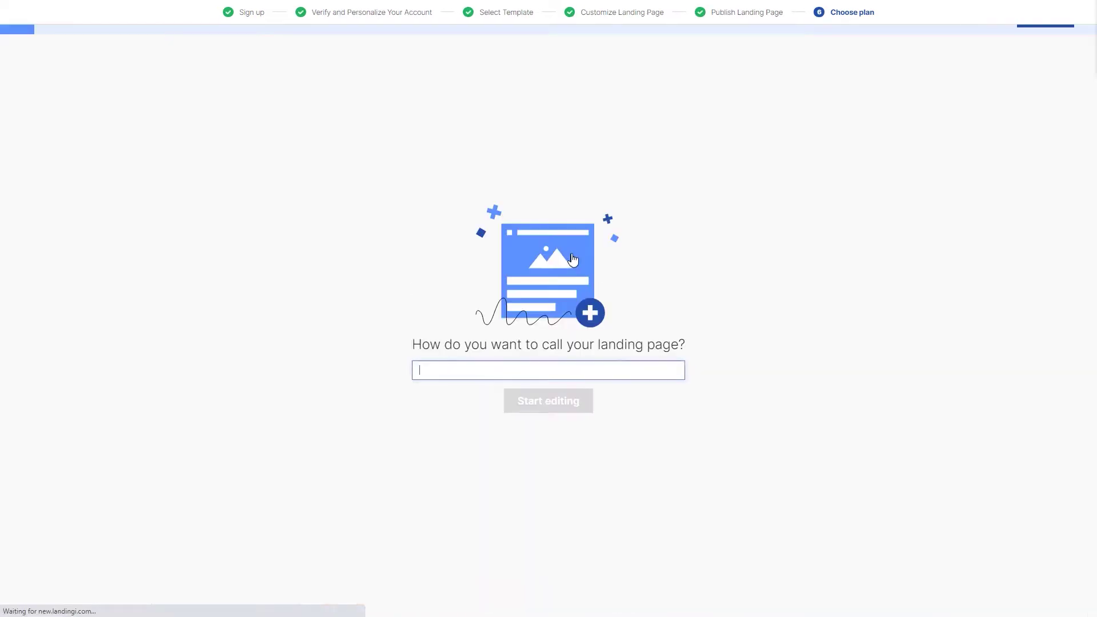
pyautogui.write('First Landing Page')
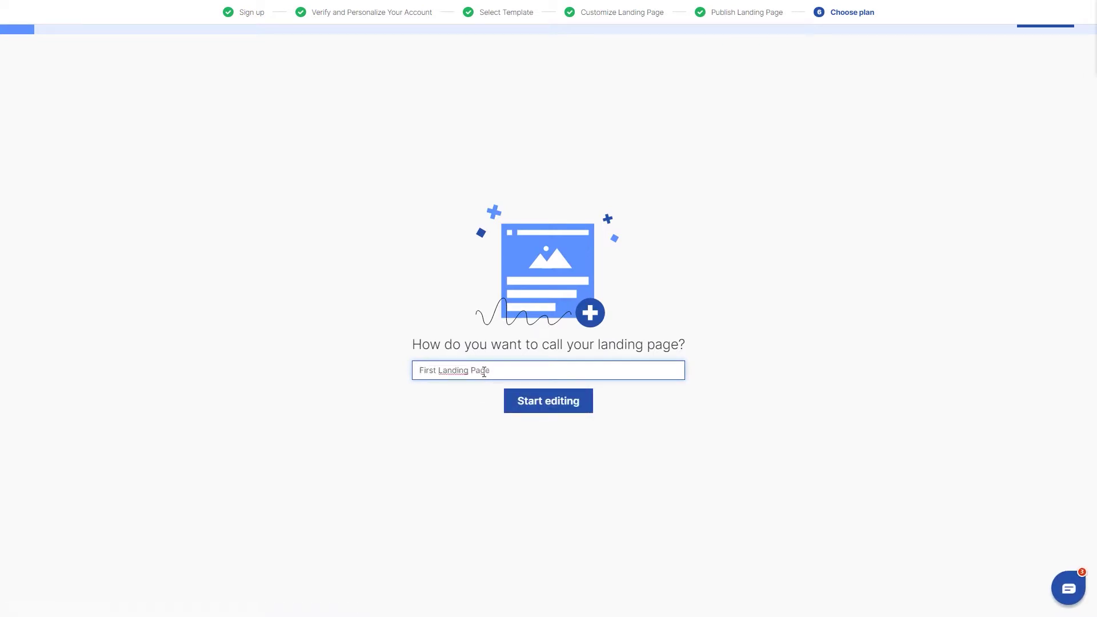
pyautogui.click(543, 406)
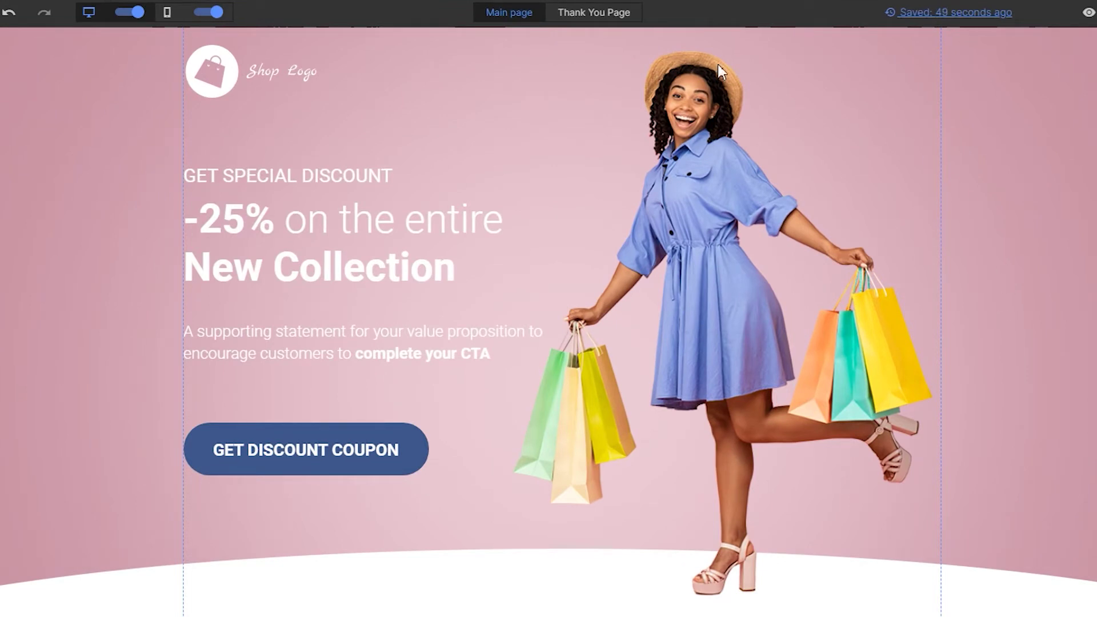
# - Preview the Thank You Page, then drop a new Text block onto the main page's hero
pyautogui.click(609, 14)
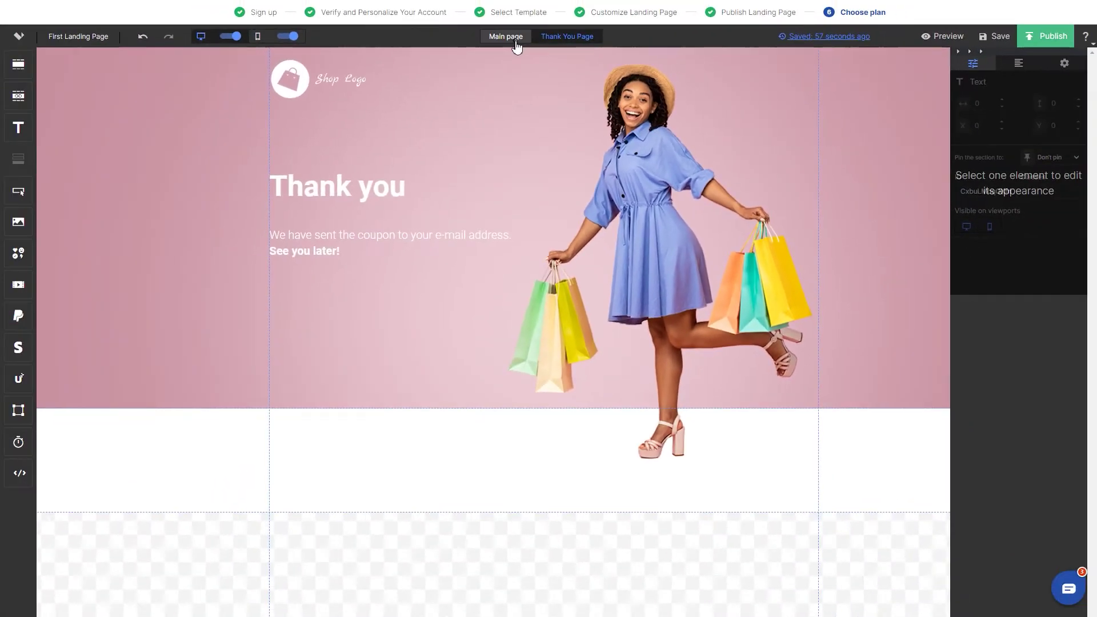
pyautogui.click(509, 12)
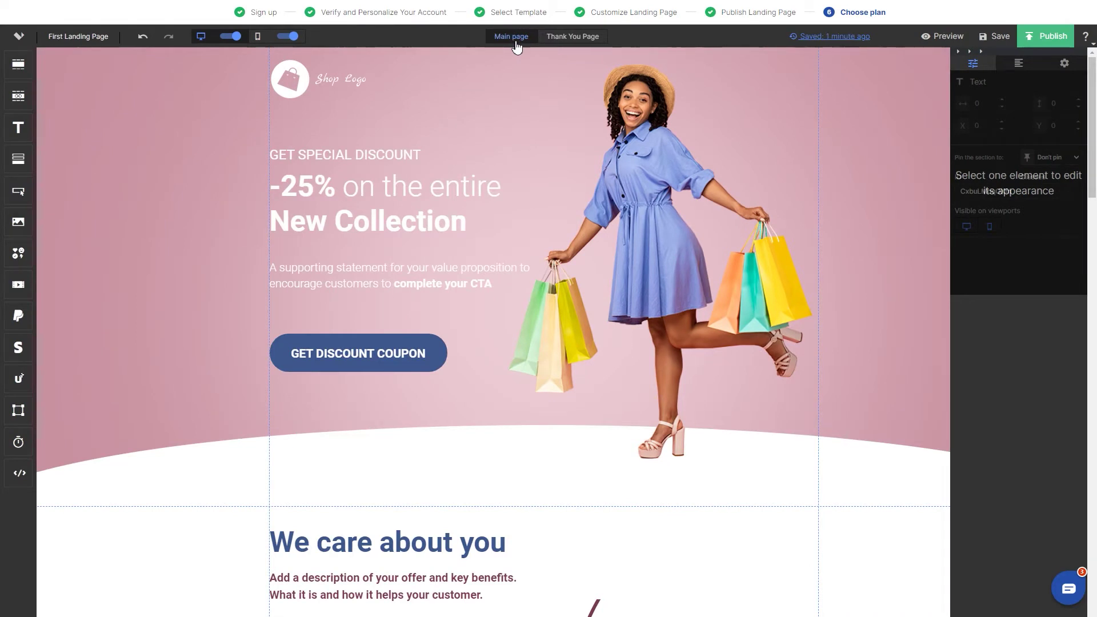
pyautogui.moveTo(18, 127); pyautogui.dragTo(497, 137)
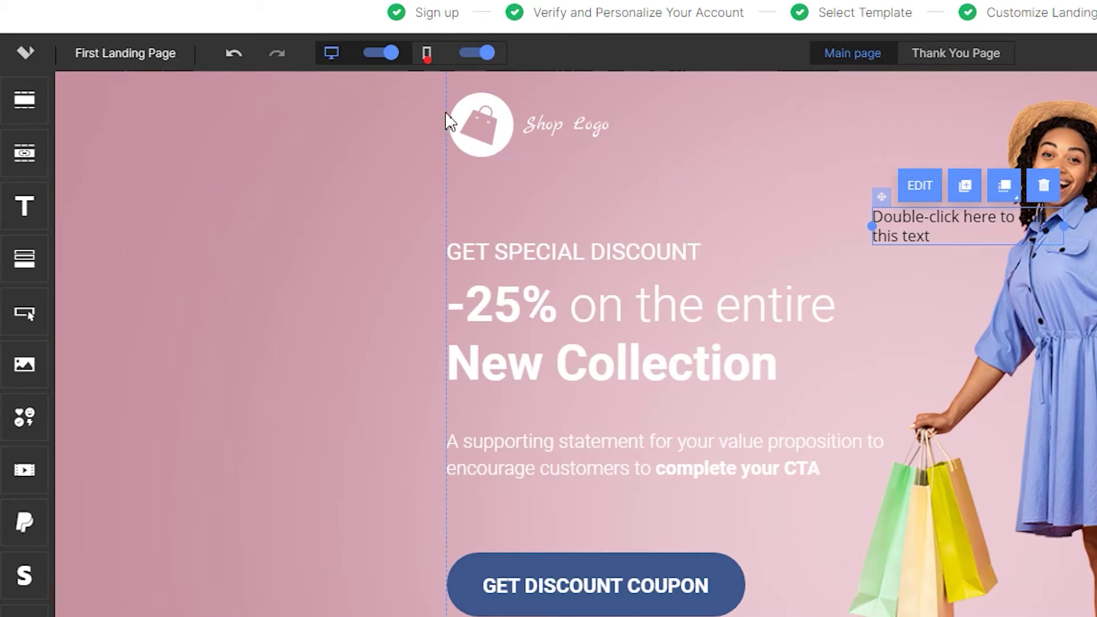
# - In mobile view, nudge the GET SPECIAL DISCOUNT heading up 5 px
pyautogui.click(428, 57)
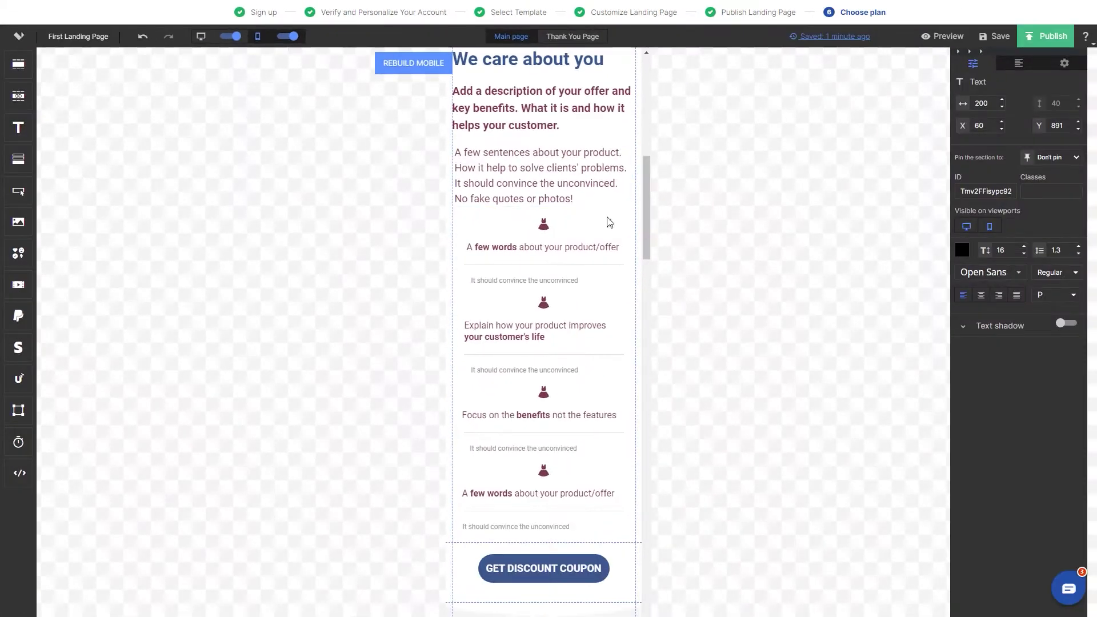
pyautogui.moveTo(648, 223); pyautogui.dragTo(656, 110)
pyautogui.click(569, 152)
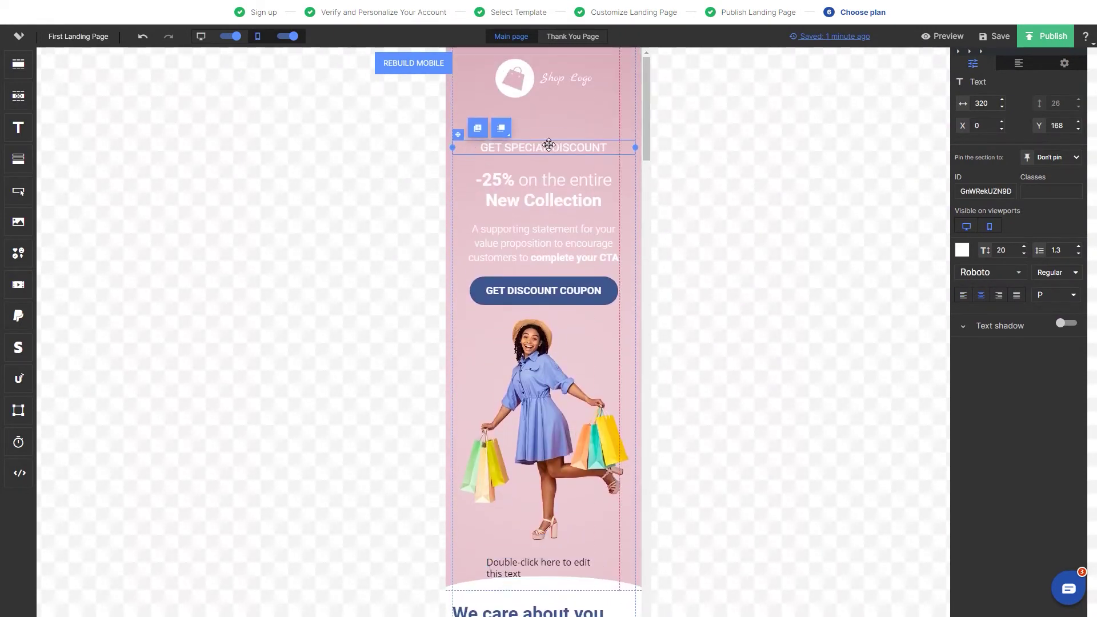
pyautogui.moveTo(557, 150); pyautogui.dragTo(557, 147)
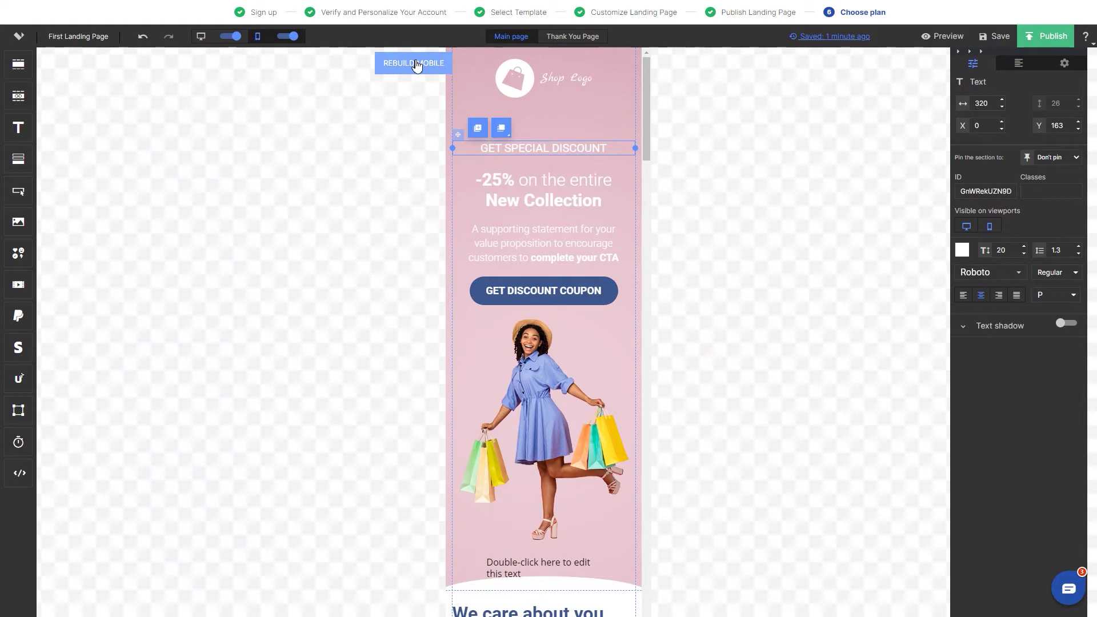
pyautogui.click(606, 117)
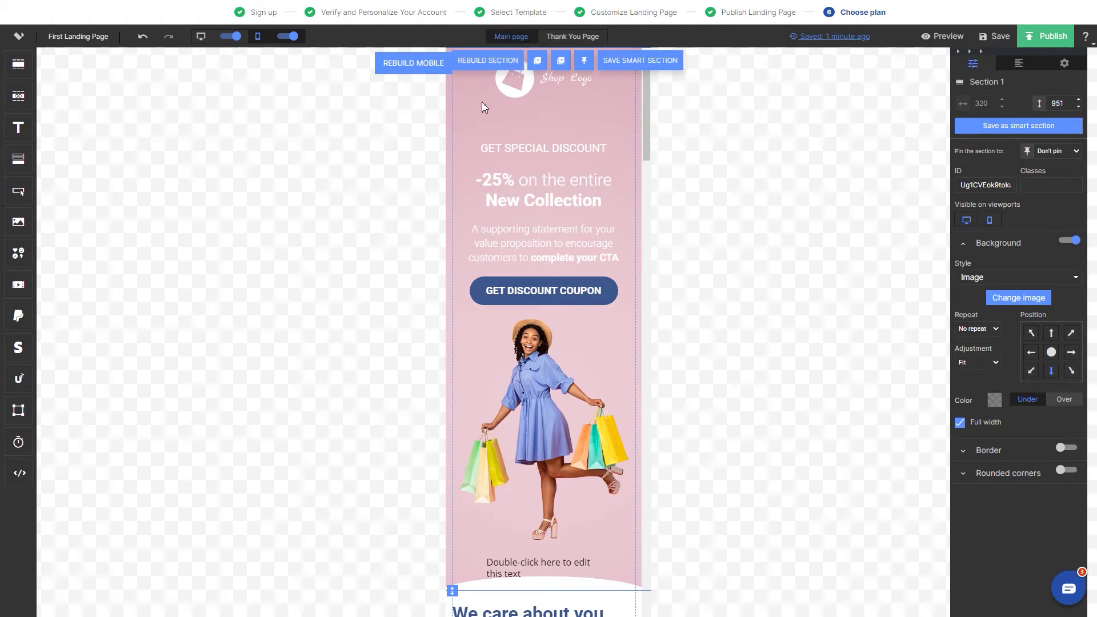
pyautogui.click(201, 38)
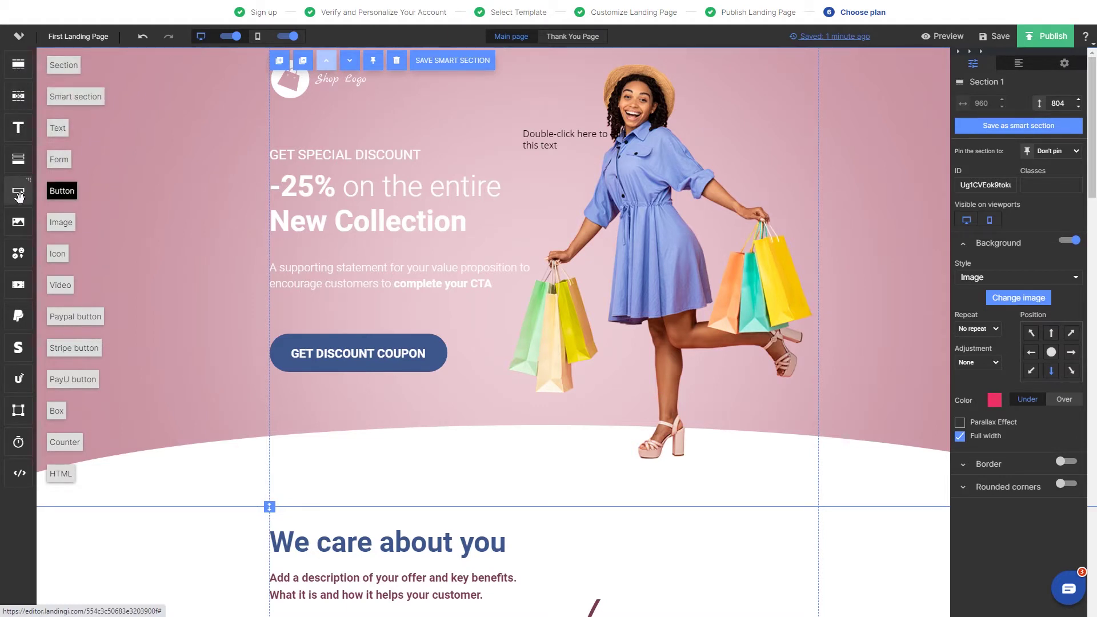
pyautogui.click(191, 153)
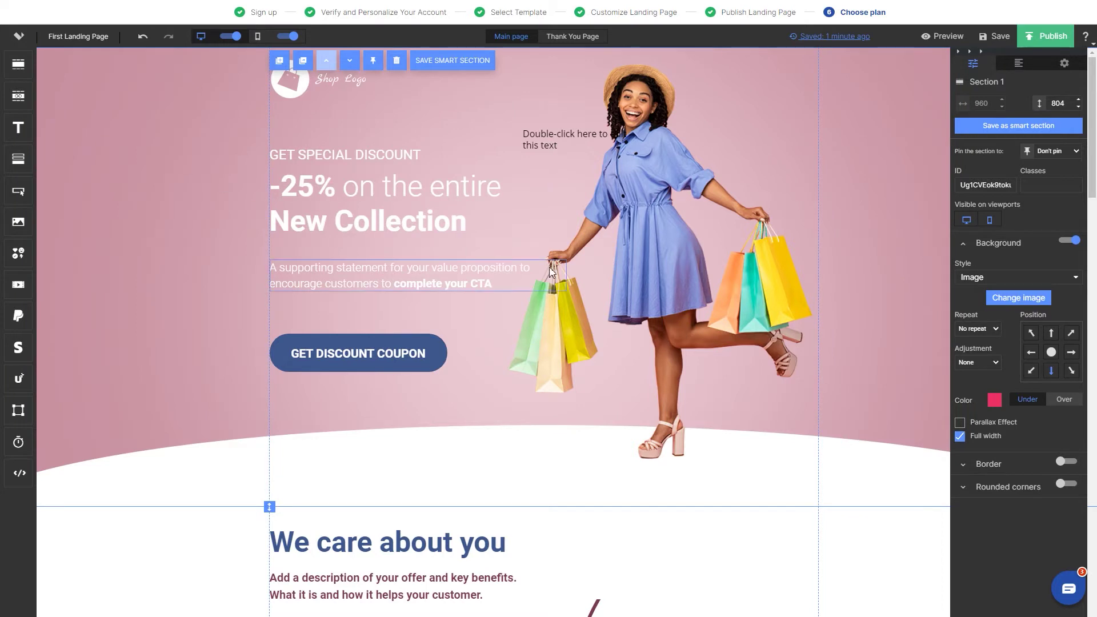
pyautogui.click(960, 437)
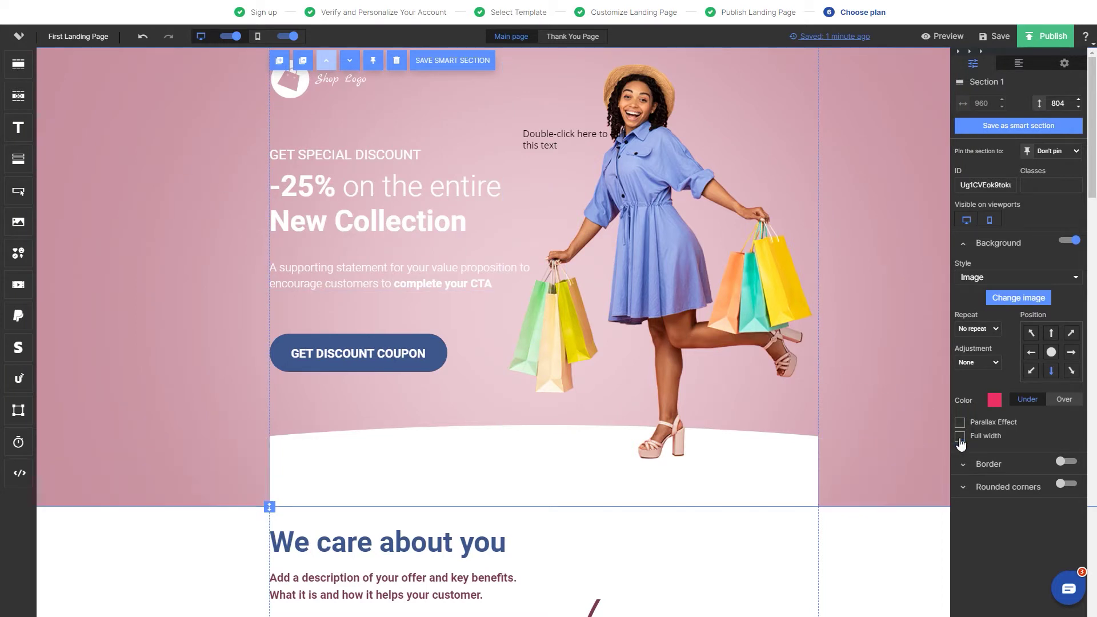
pyautogui.click(960, 437)
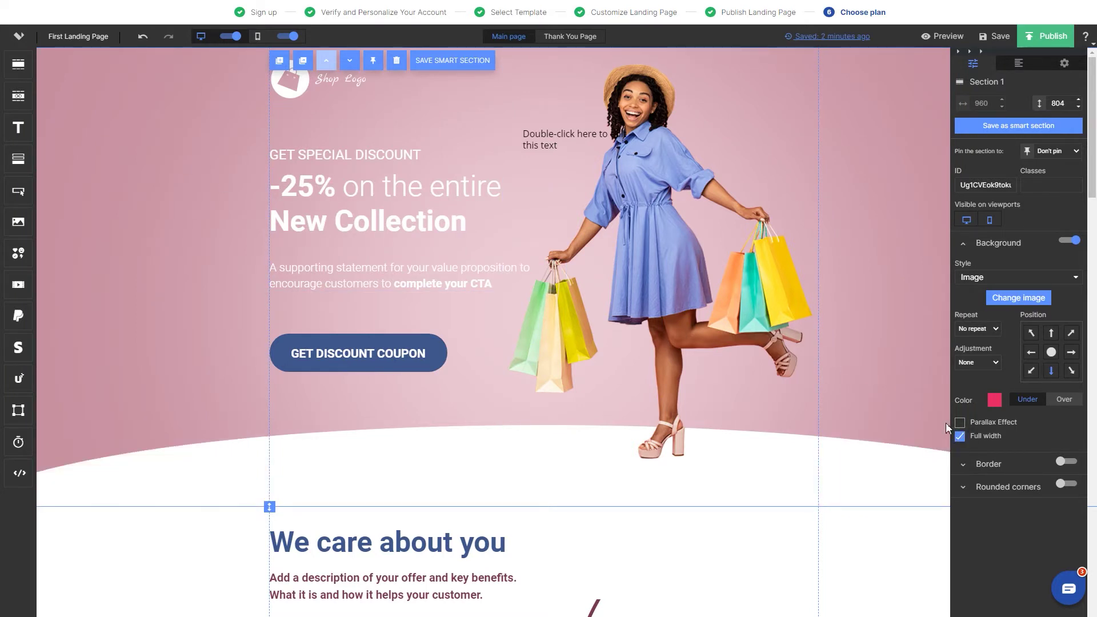
# - Nudge the GET DISCOUNT COUPON button right, and delete a temporary duplicate of it
pyautogui.moveTo(408, 350)
pyautogui.mouseDown()
pyautogui.moveTo(406, 290)
pyautogui.moveTo(428, 383)
pyautogui.moveTo(415, 349)
pyautogui.mouseUp()
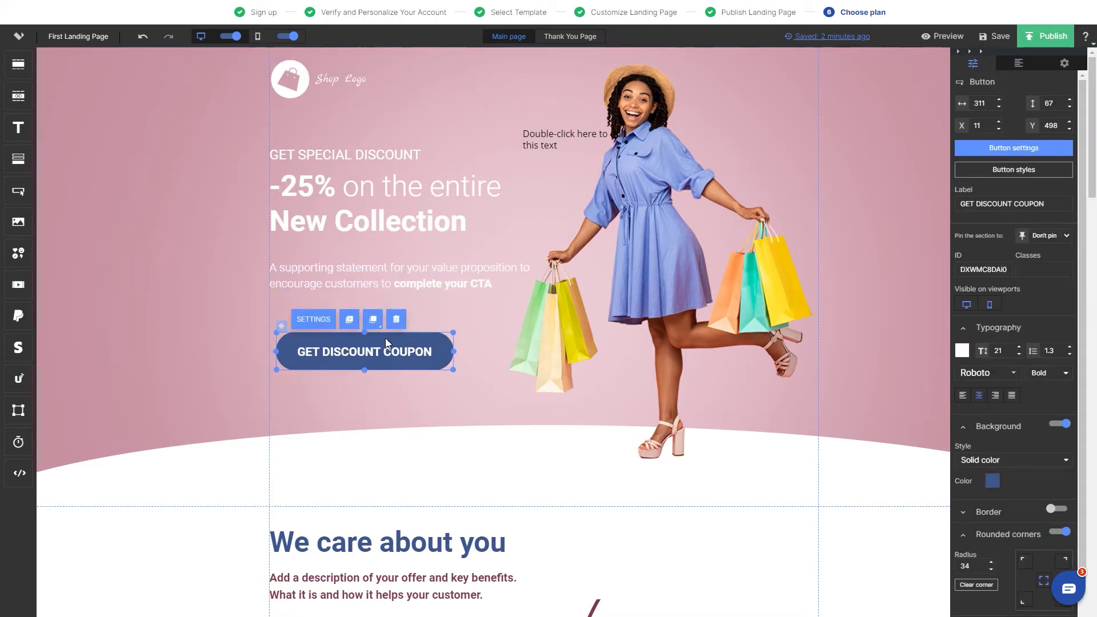
pyautogui.click(351, 323)
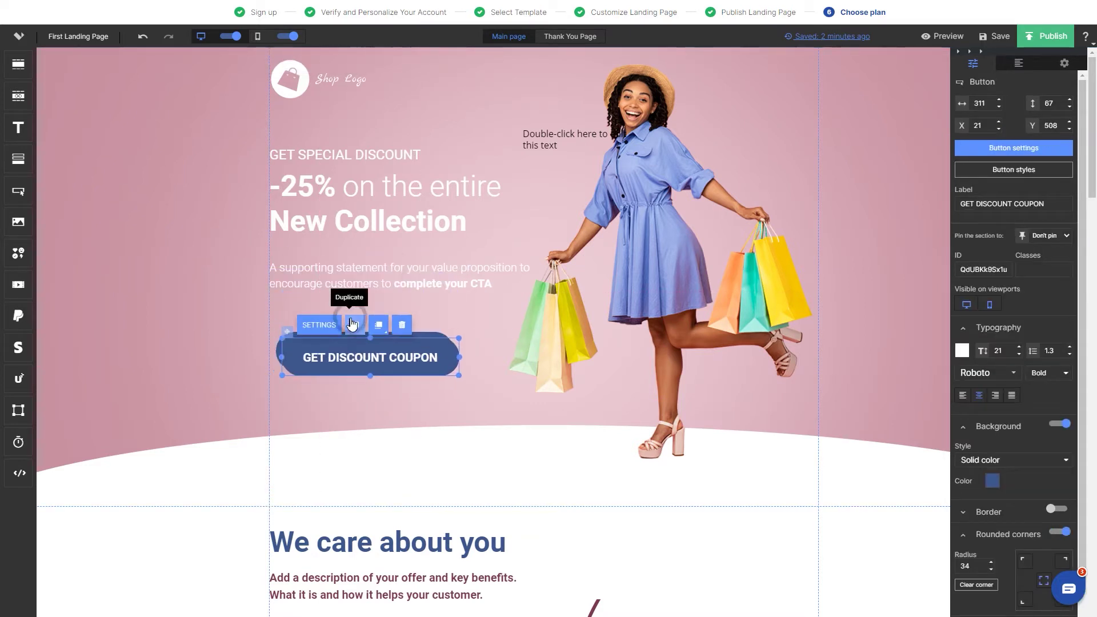
pyautogui.moveTo(386, 355); pyautogui.dragTo(387, 406)
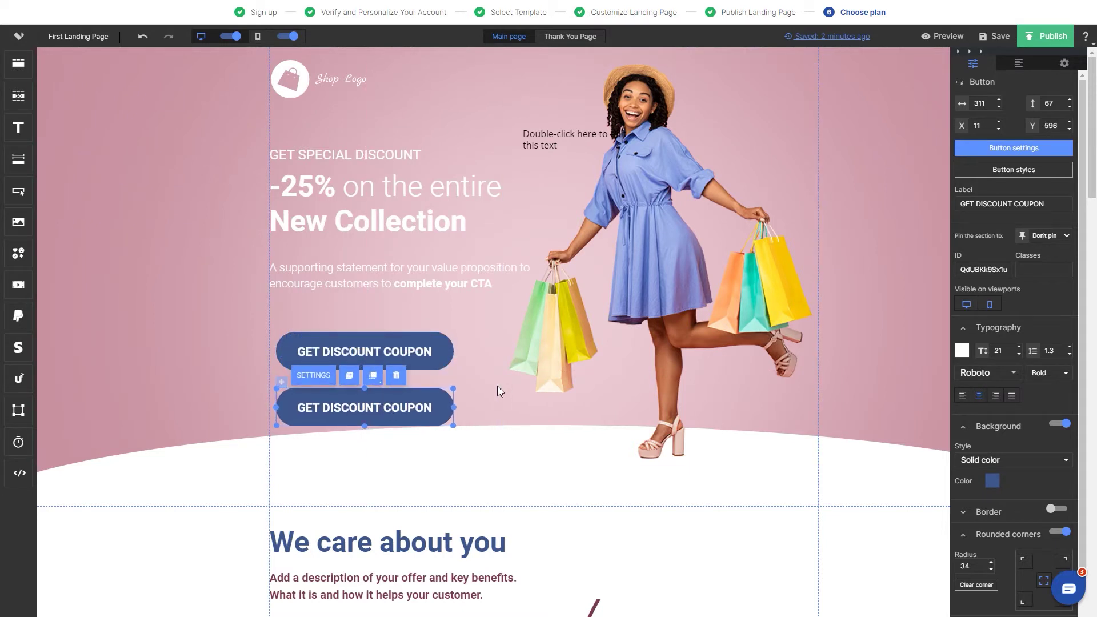
pyautogui.click(396, 375)
pyautogui.click(397, 357)
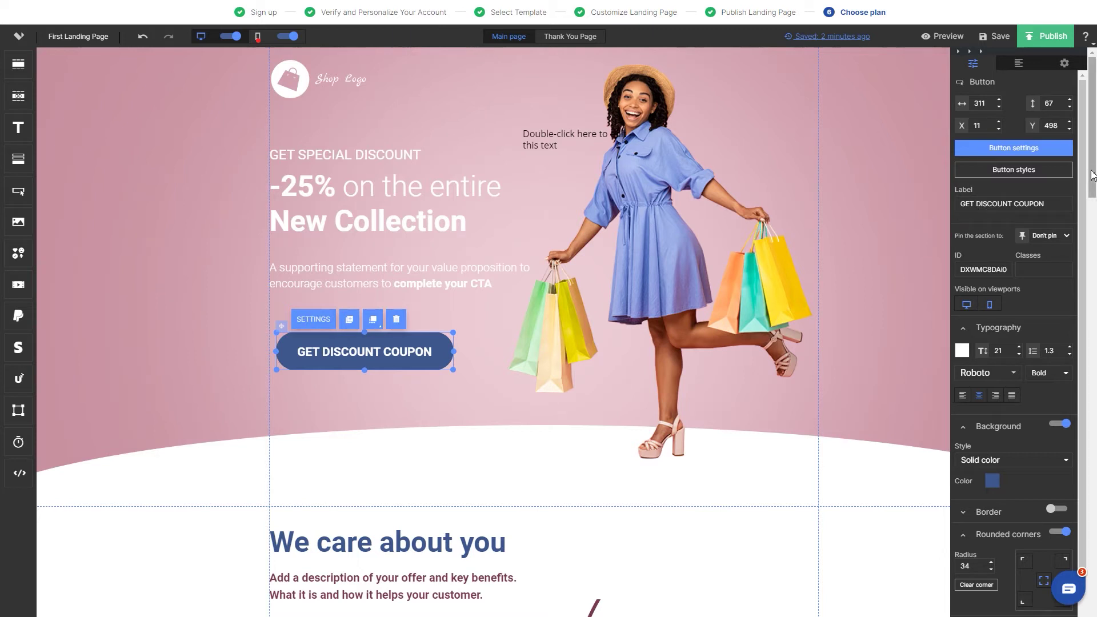
pyautogui.moveTo(1092, 180)
pyautogui.mouseDown()
pyautogui.moveTo(1091, 274)
pyautogui.moveTo(1086, 159)
pyautogui.mouseUp()
pyautogui.moveTo(17, 67)
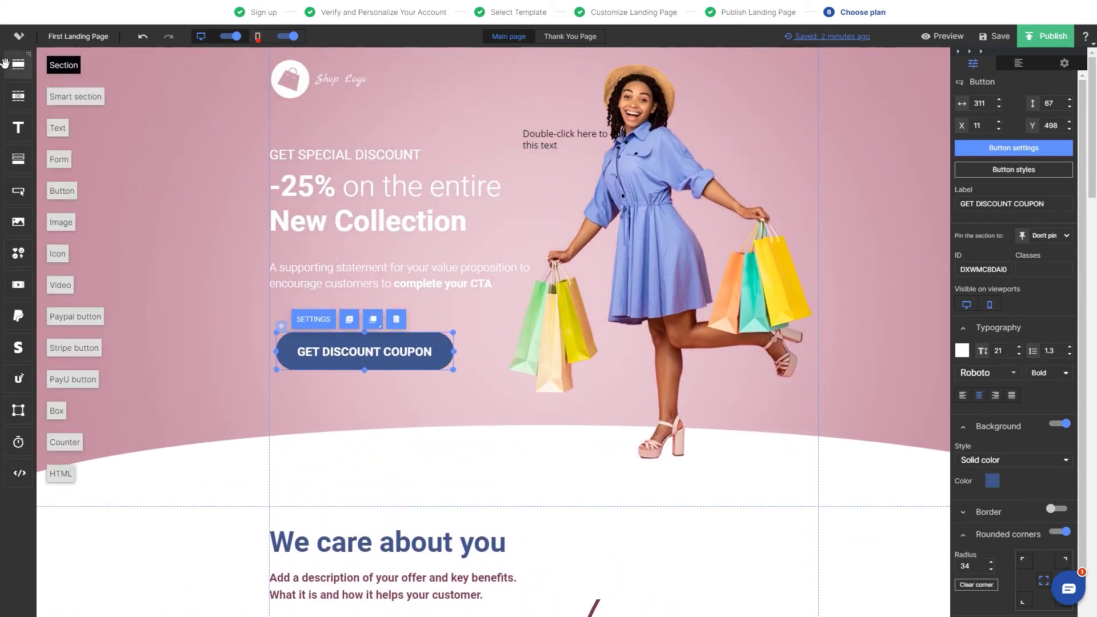
pyautogui.moveTo(17, 66); pyautogui.dragTo(314, 505)
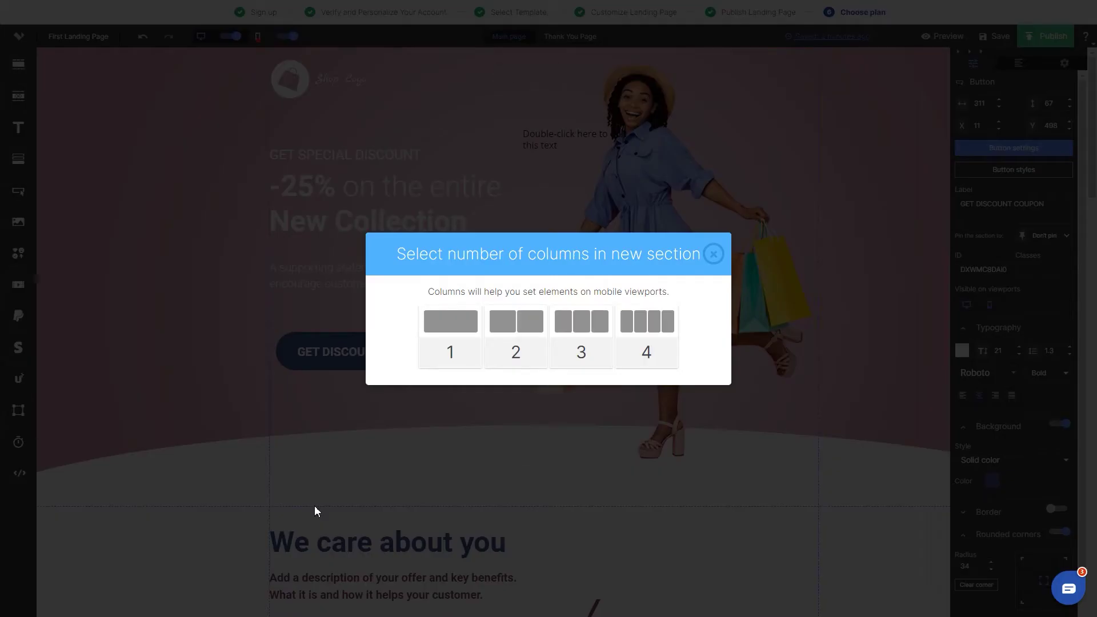
pyautogui.click(650, 343)
pyautogui.scroll(3, 667, 316)
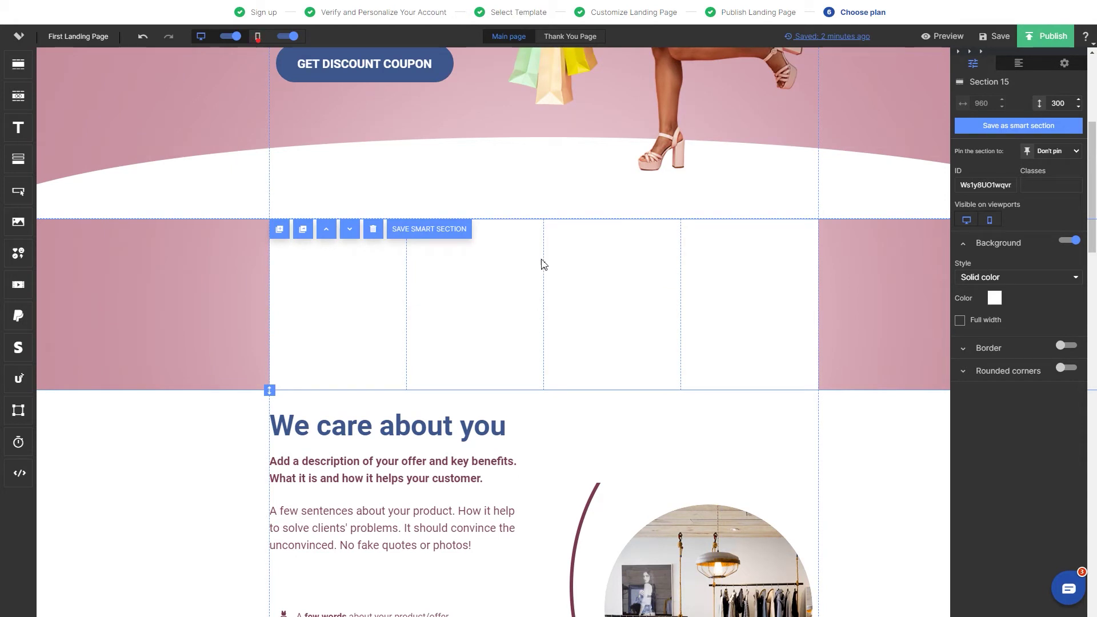
pyautogui.click(374, 232)
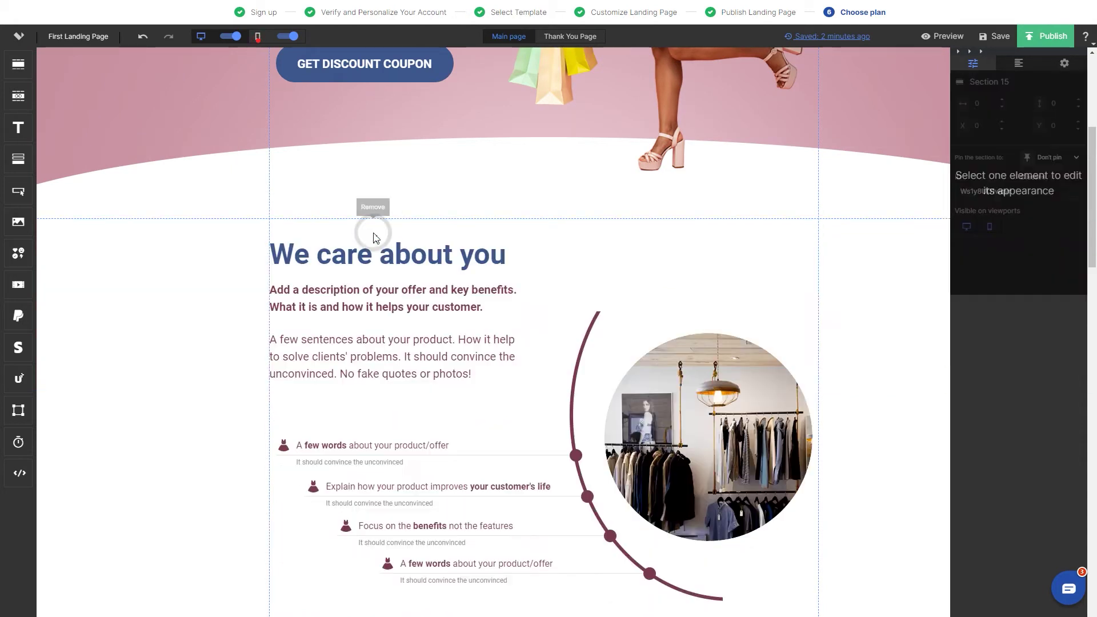
pyautogui.scroll(4, 374, 239)
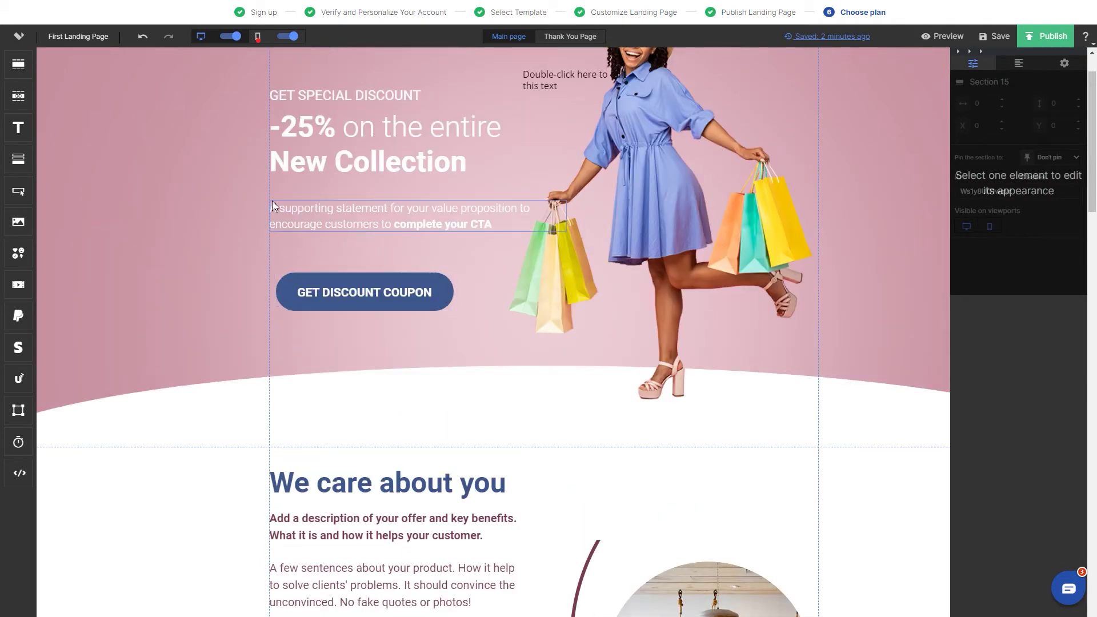
# - Set the hero background to a lavender-to-pink gradient at angle 180
pyautogui.click(244, 194)
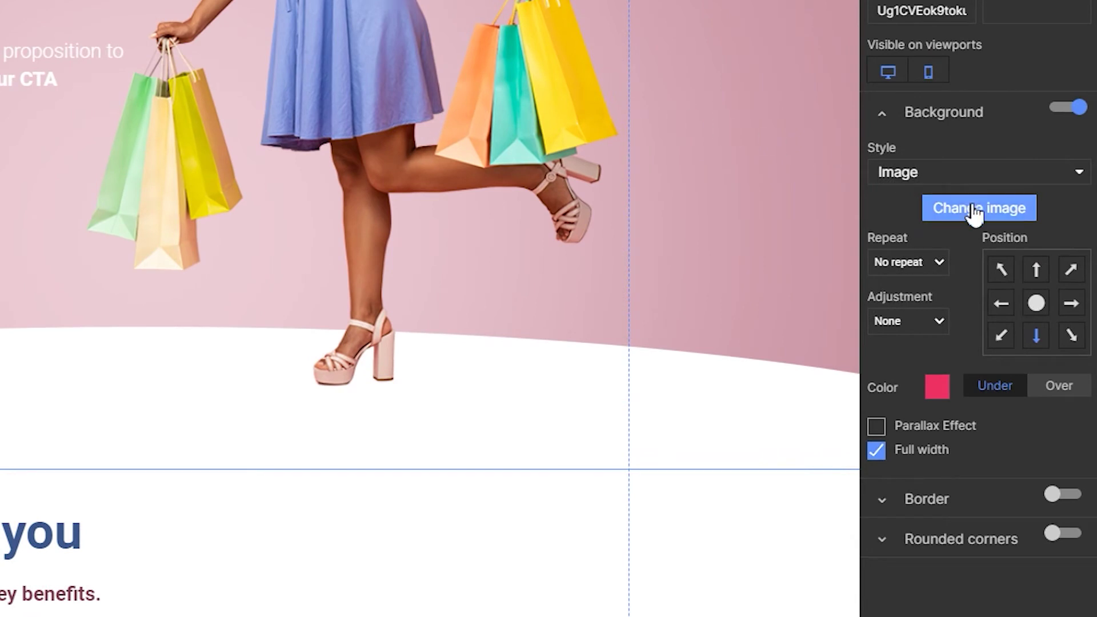
pyautogui.click(1079, 178)
pyautogui.click(1040, 204)
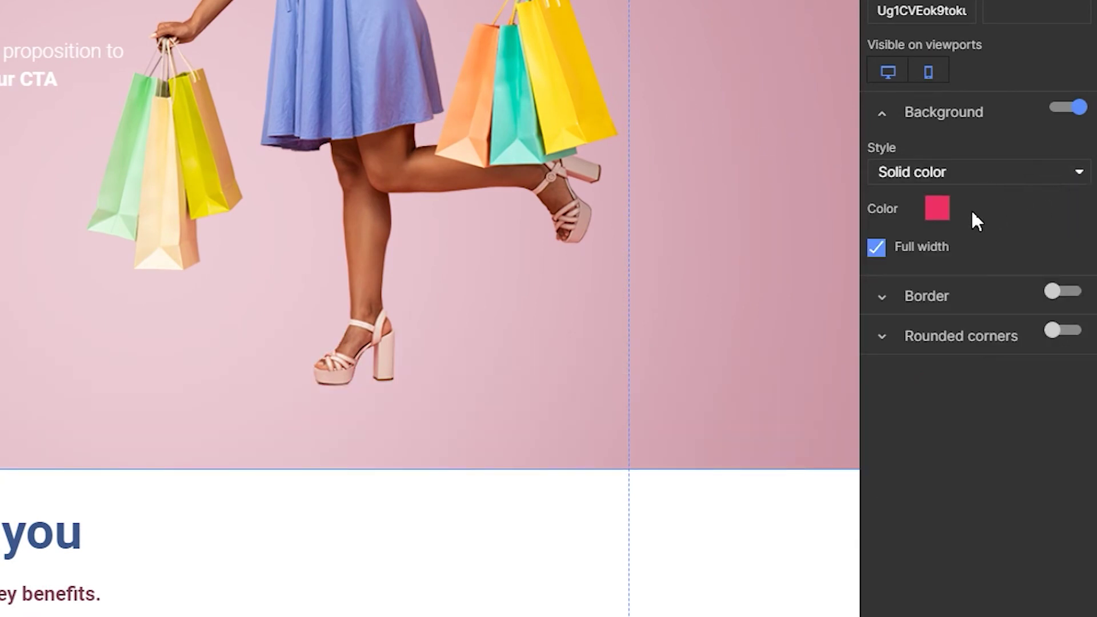
pyautogui.click(1014, 181)
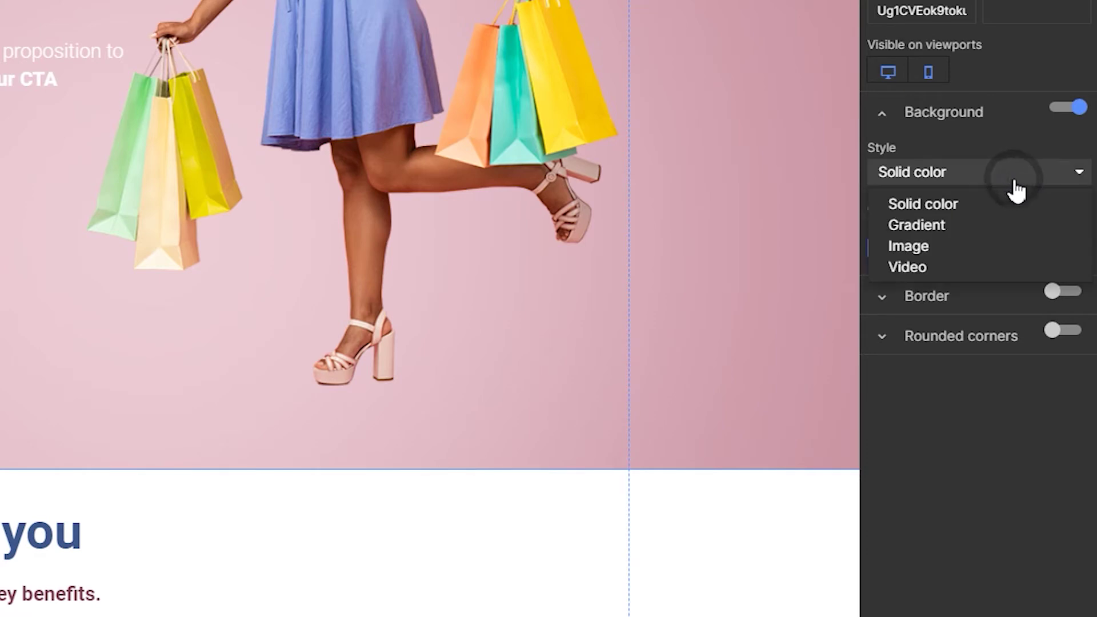
pyautogui.click(925, 225)
pyautogui.click(934, 214)
pyautogui.click(941, 258)
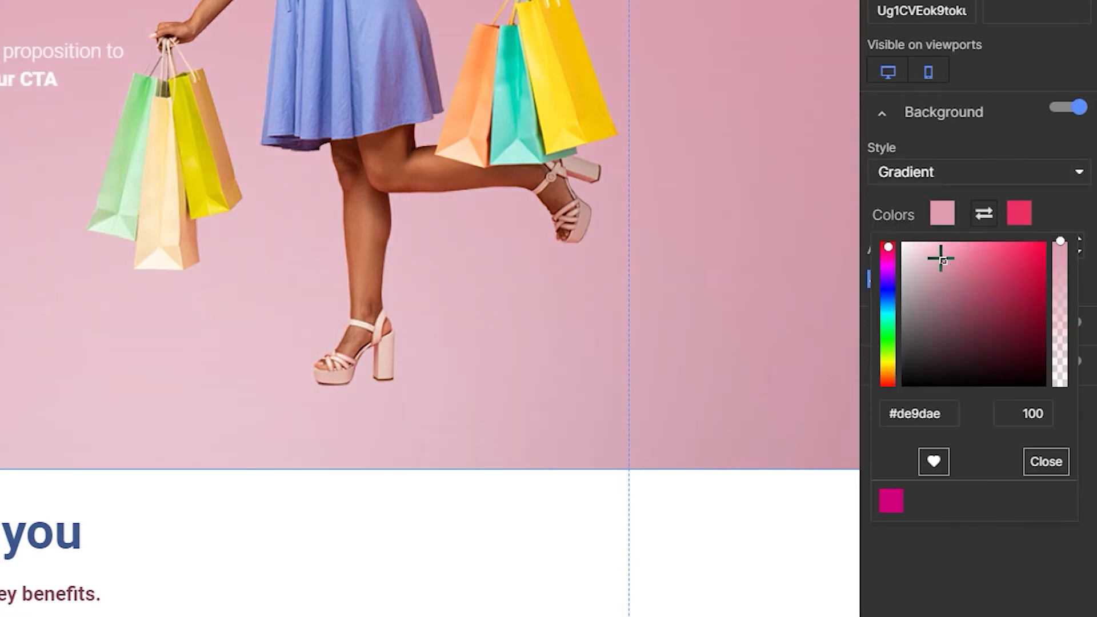
pyautogui.click(888, 290)
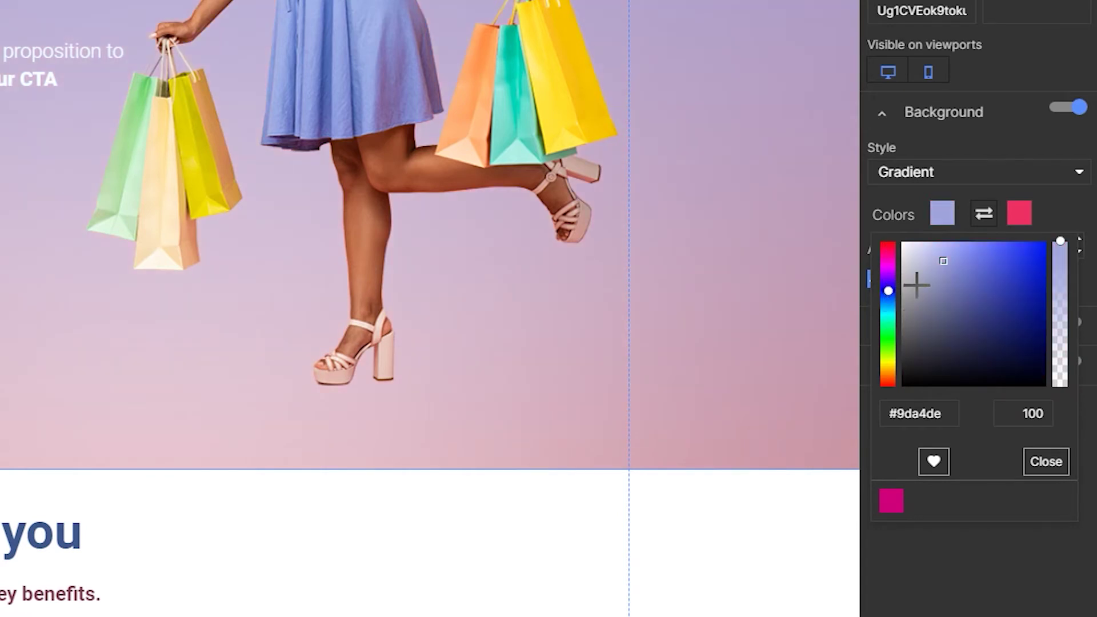
pyautogui.click(808, 173)
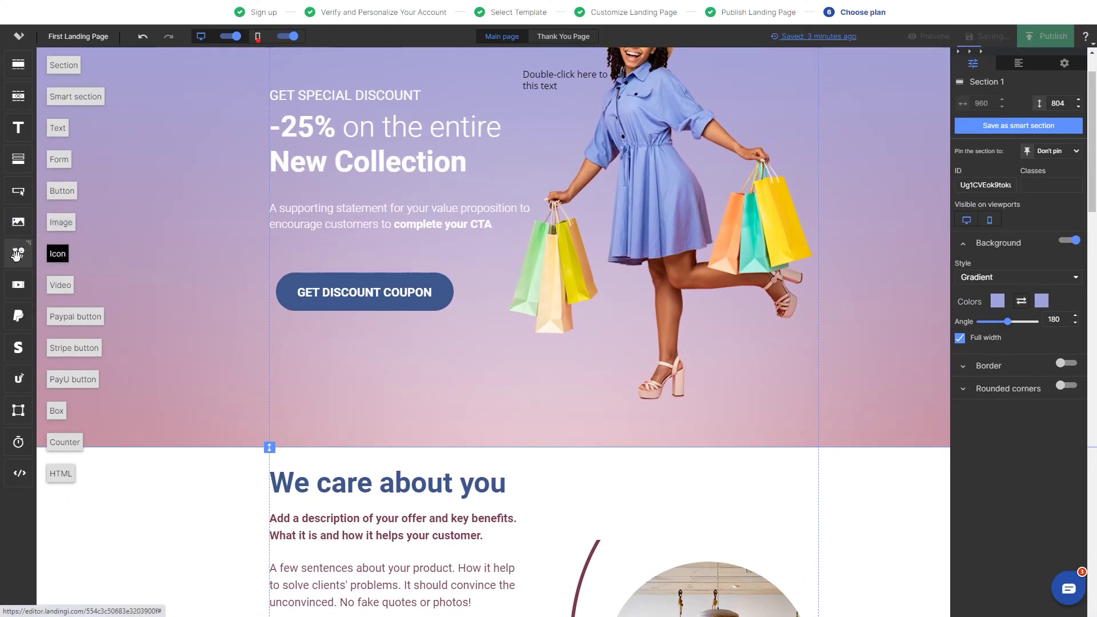
pyautogui.moveTo(18, 251)
pyautogui.mouseDown()
pyautogui.moveTo(389, 238)
pyautogui.moveTo(18, 251)
pyautogui.mouseUp()
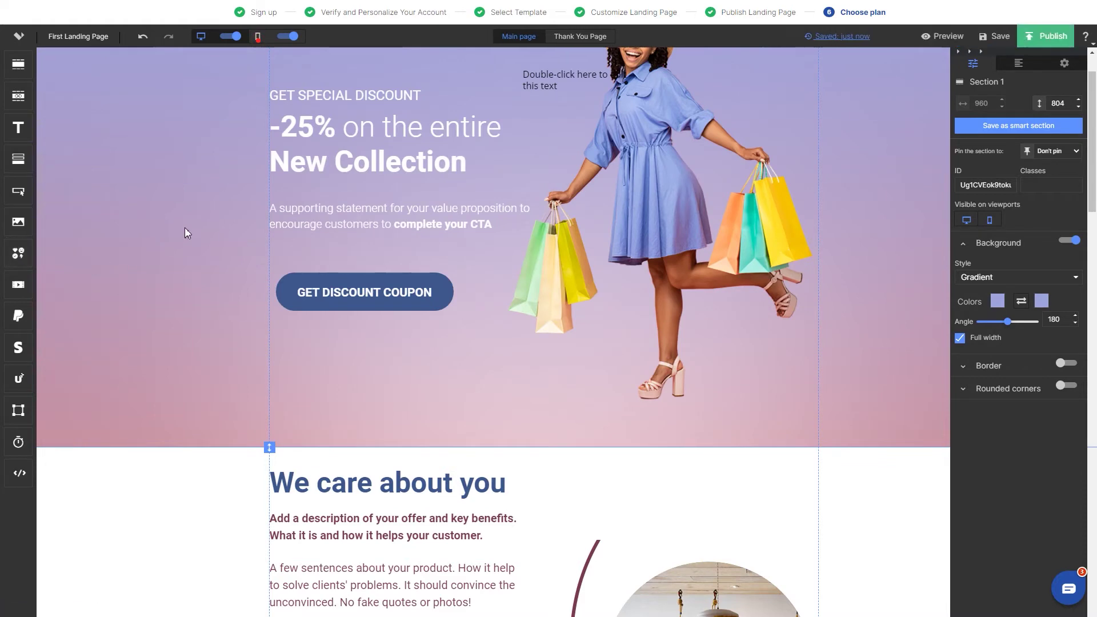
pyautogui.click(359, 281)
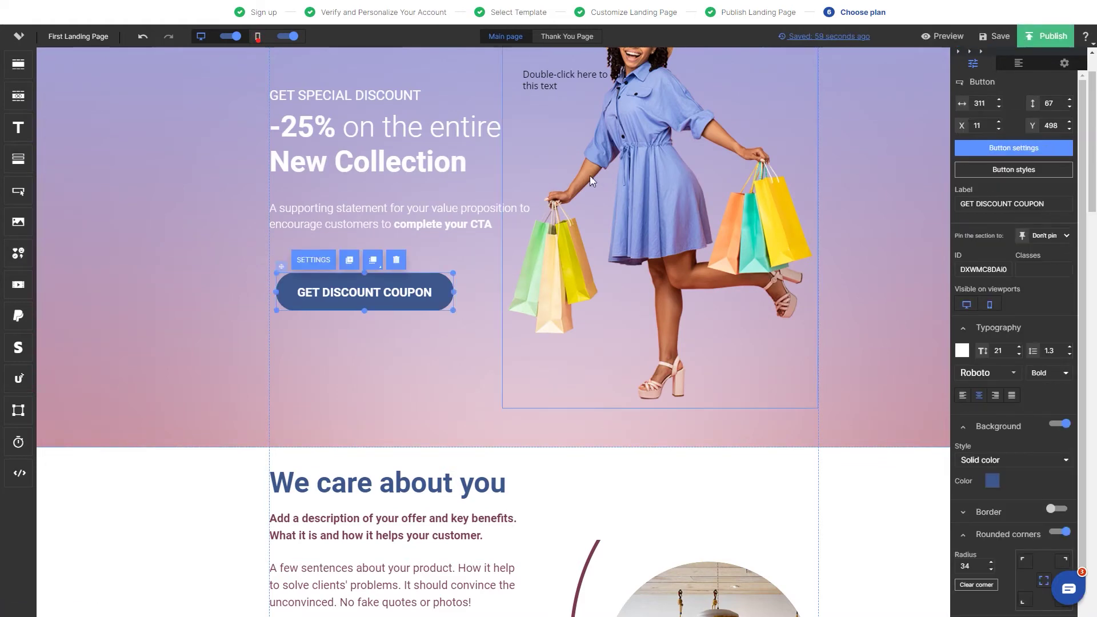
pyautogui.click(309, 261)
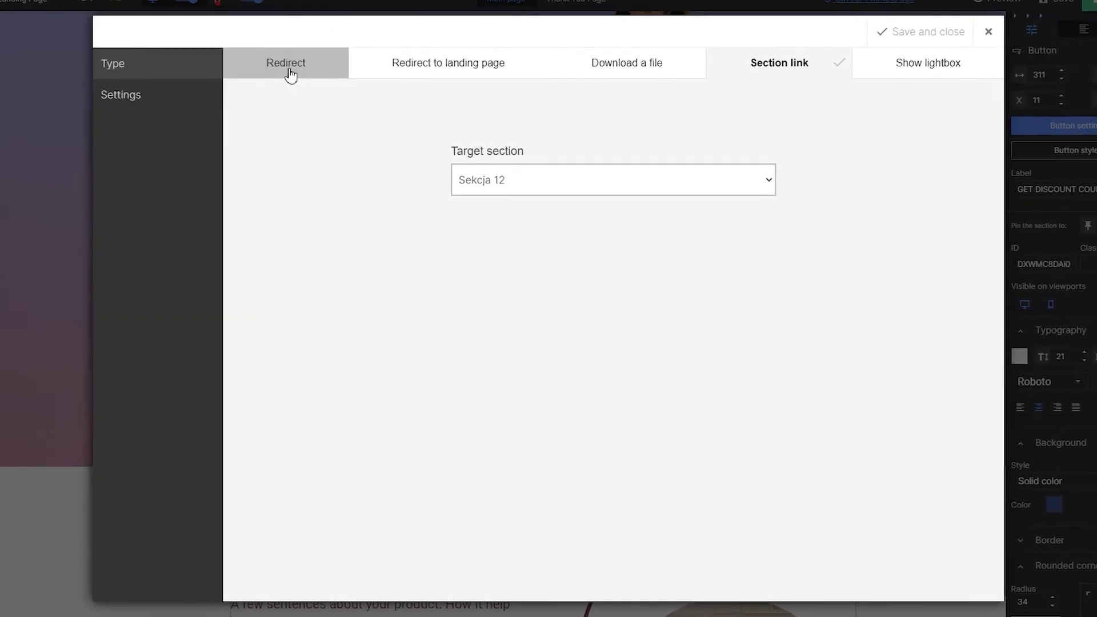
pyautogui.click(290, 73)
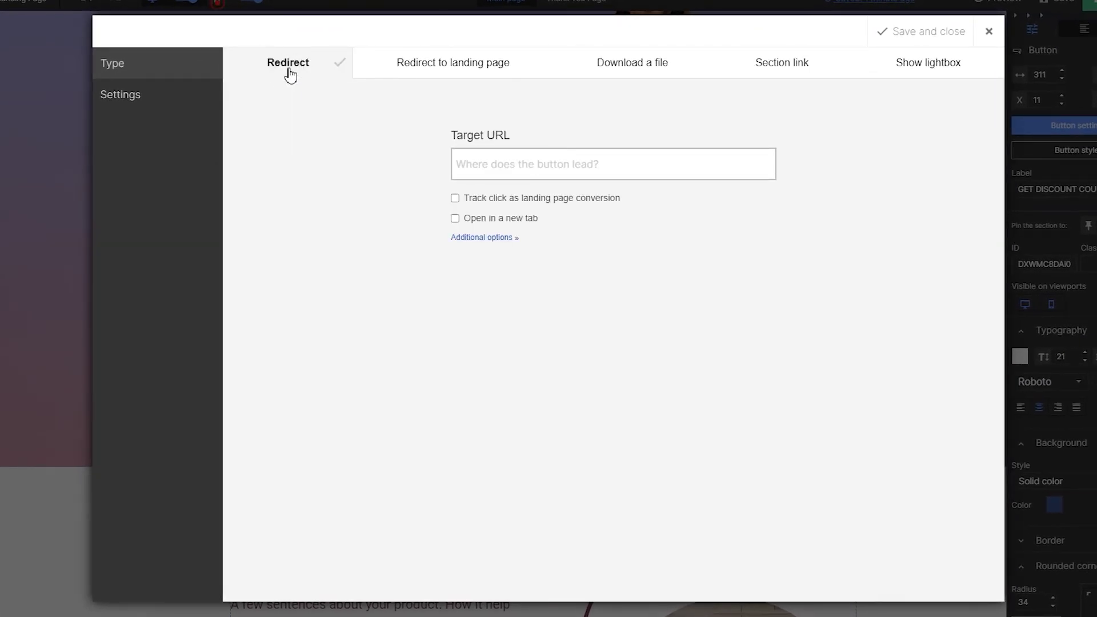
pyautogui.click(441, 64)
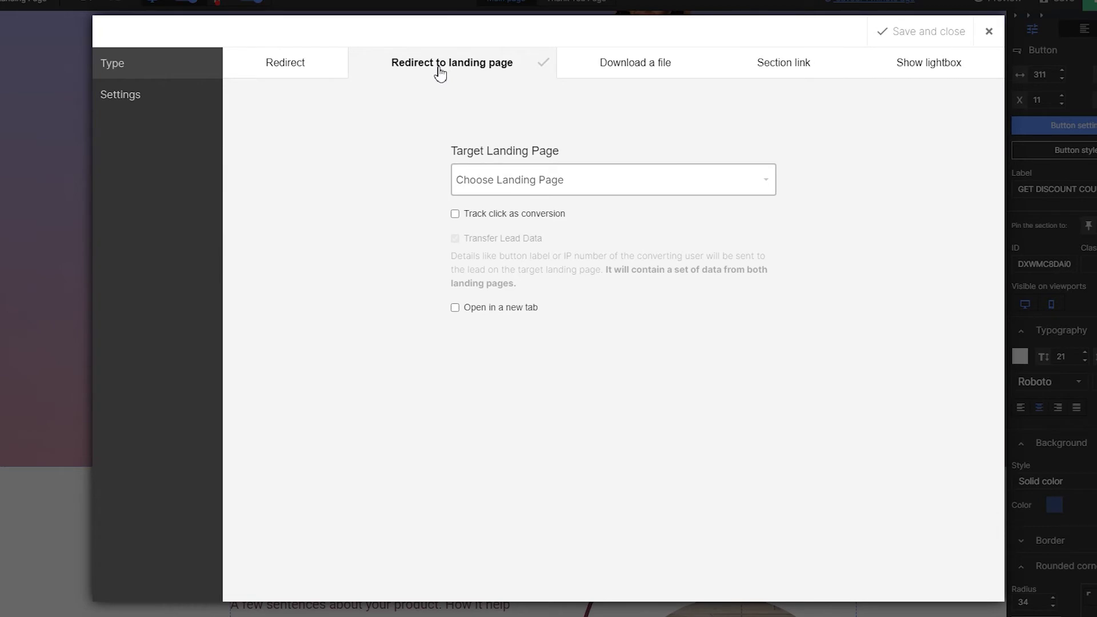
pyautogui.click(634, 69)
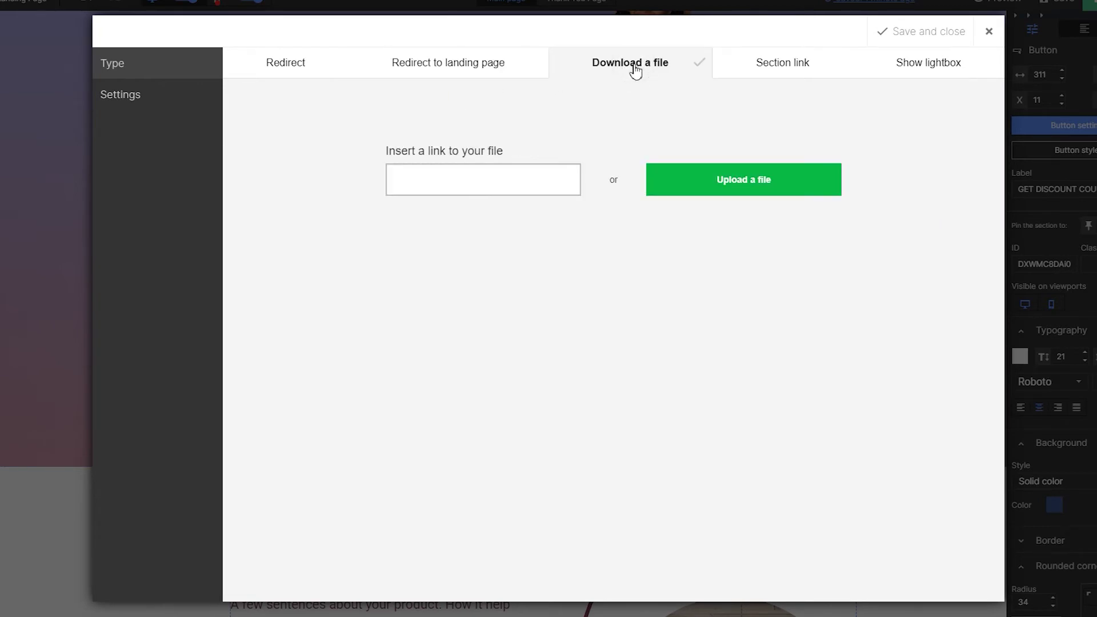
pyautogui.click(780, 65)
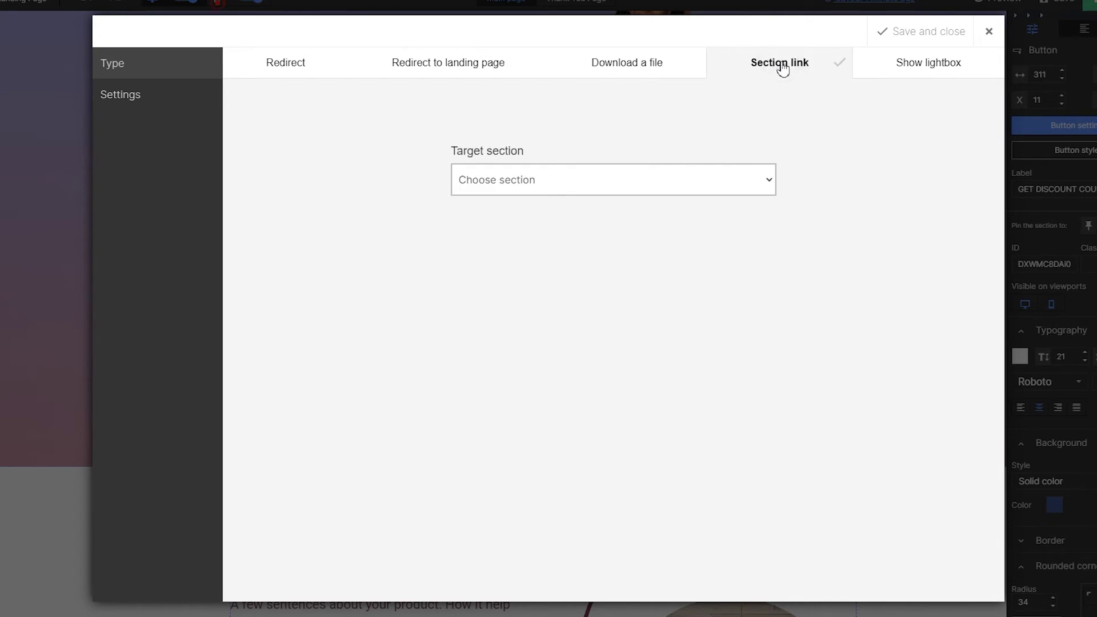
pyautogui.click(924, 62)
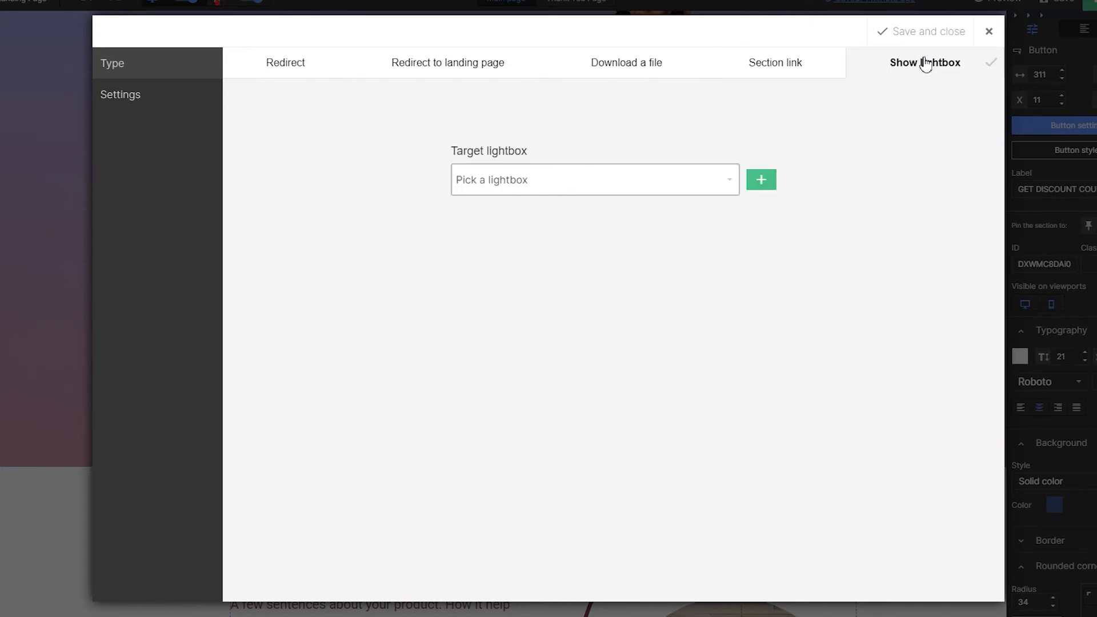
pyautogui.click(949, 33)
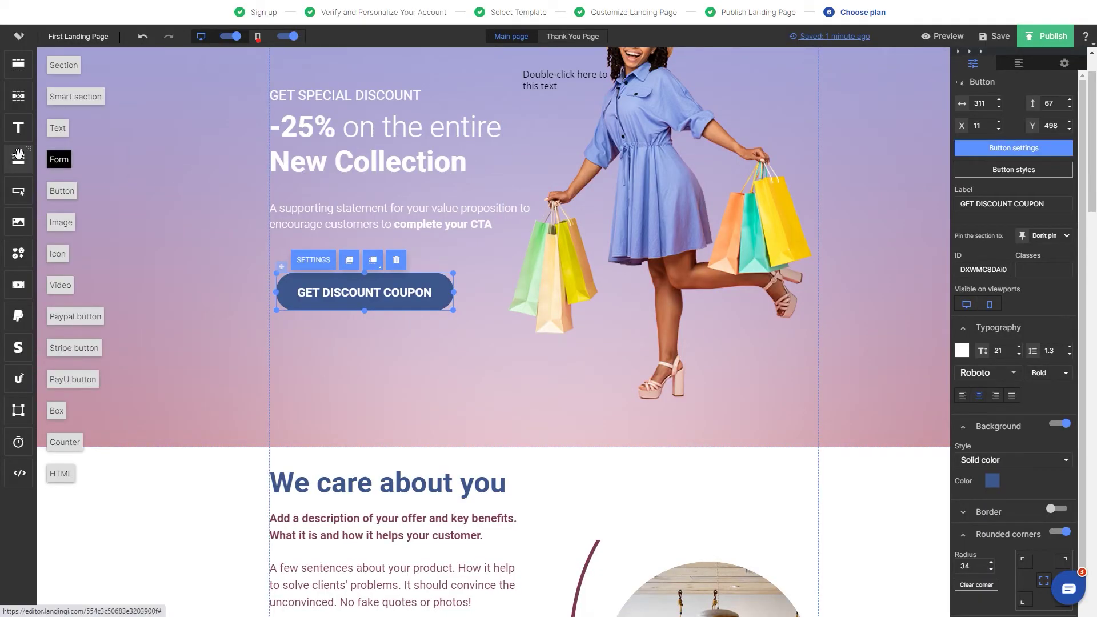
# - Drop an email form beside the model, keeping the default thank-you page after submission
pyautogui.moveTo(19, 158); pyautogui.dragTo(698, 171)
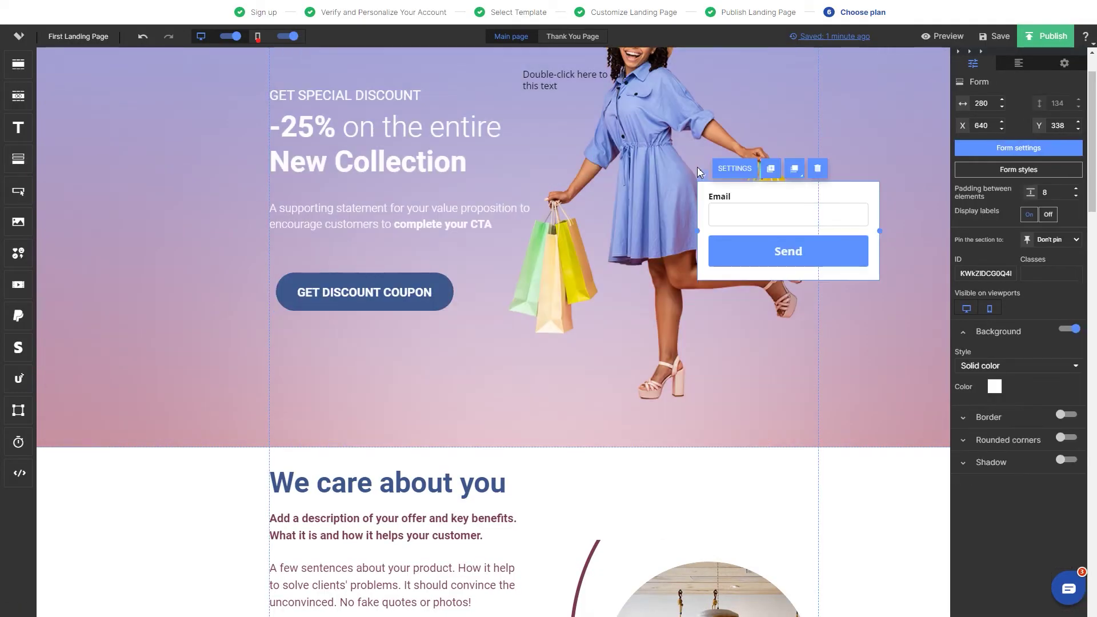
pyautogui.click(734, 168)
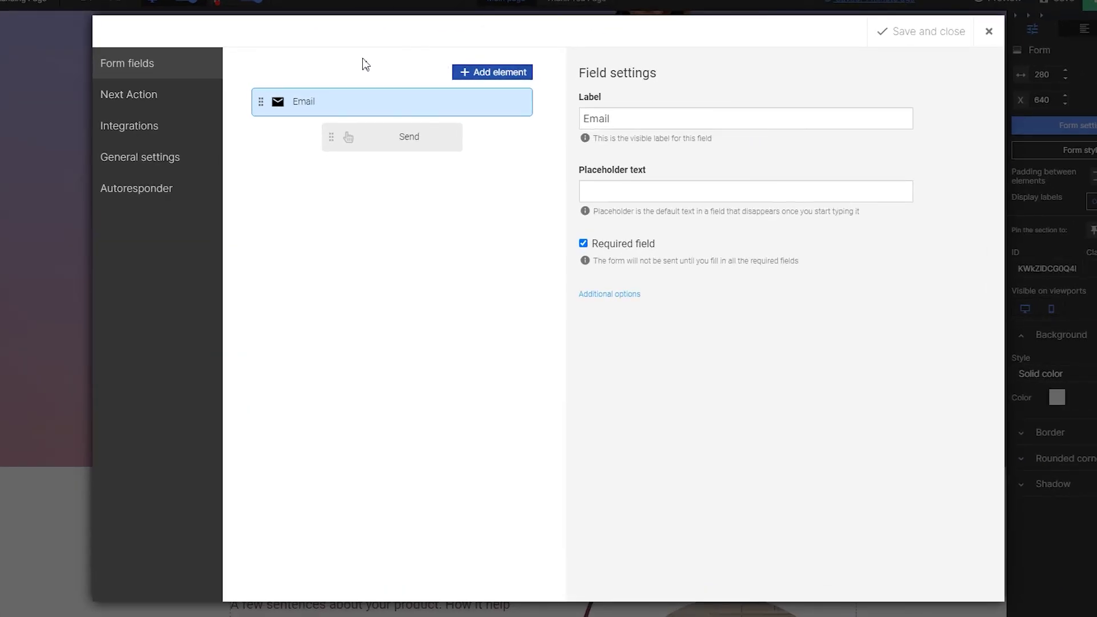
pyautogui.click(176, 93)
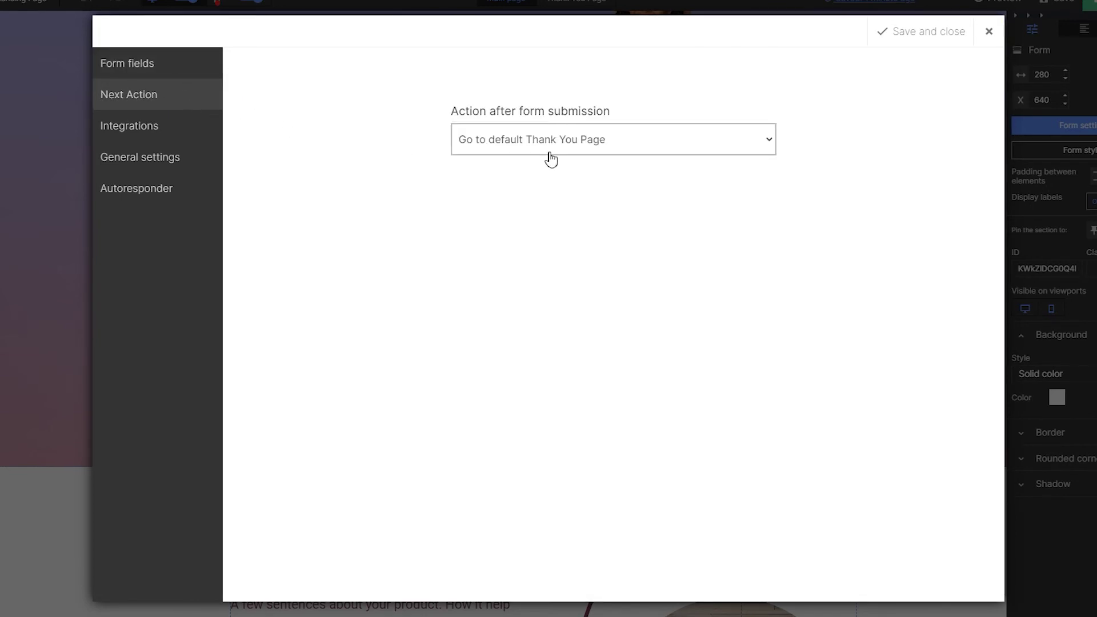
pyautogui.click(683, 147)
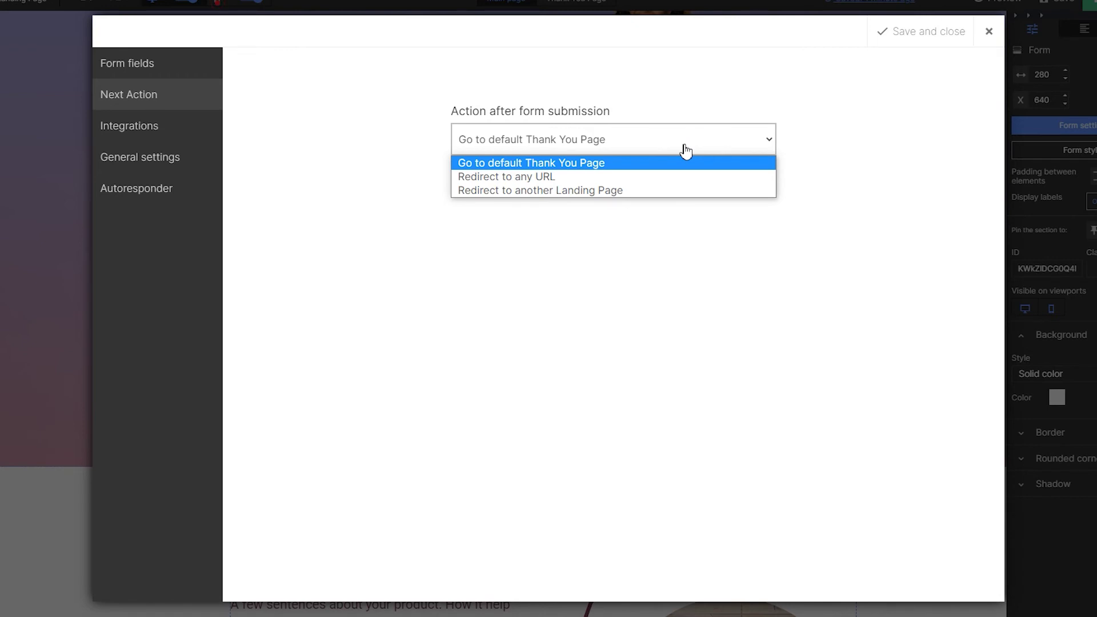
pyautogui.click(683, 144)
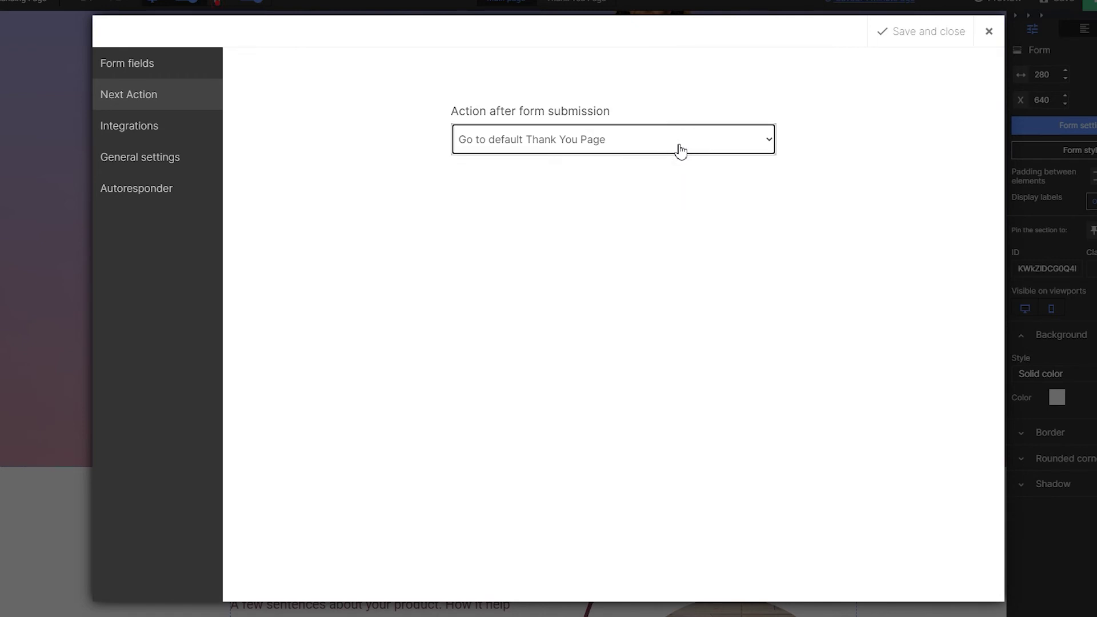
# - Review the form's Integrations, General settings and Autoresponder options
pyautogui.click(171, 129)
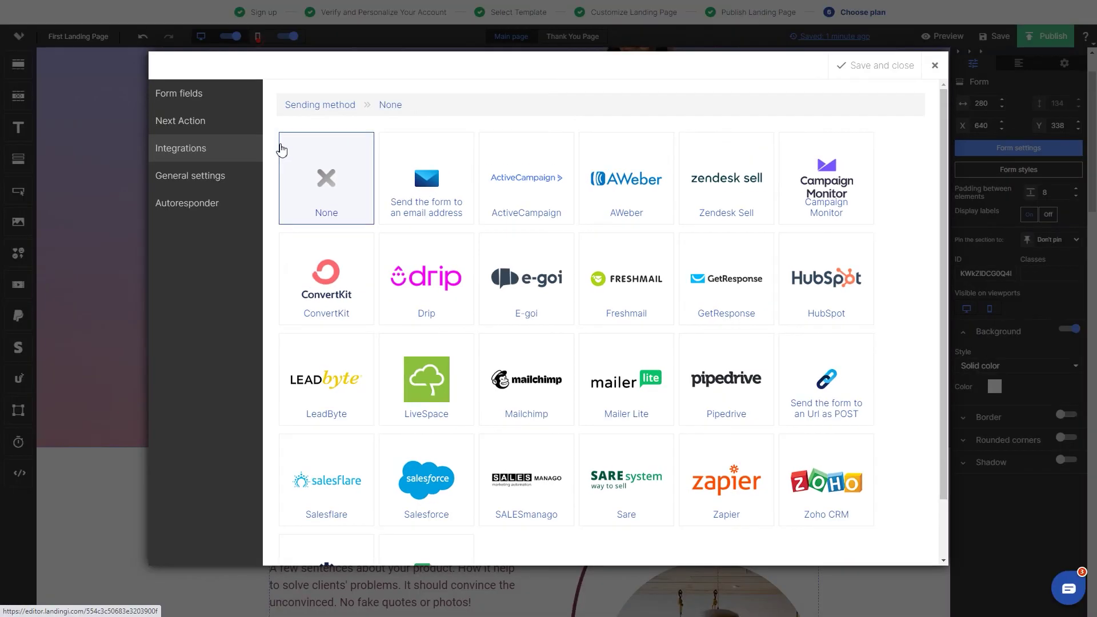
pyautogui.click(221, 178)
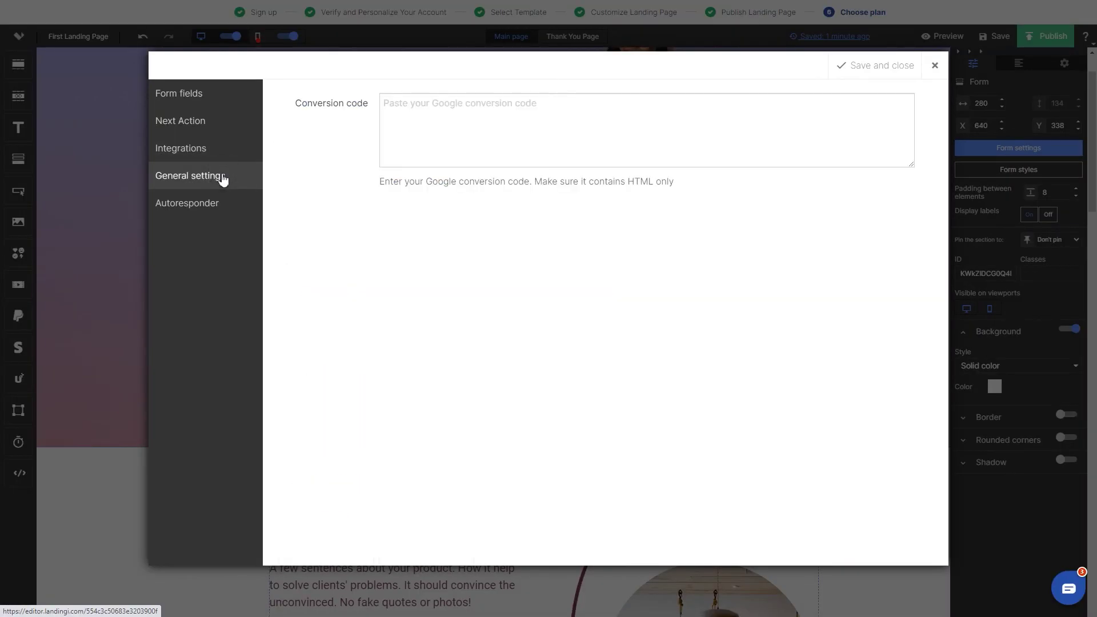
pyautogui.click(210, 212)
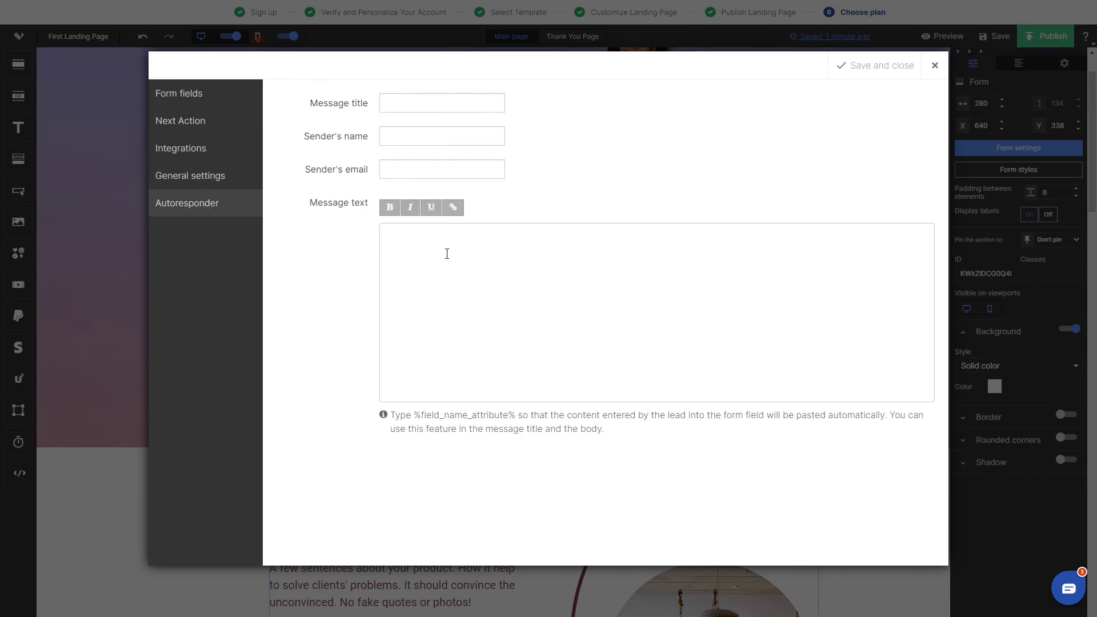
pyautogui.click(934, 65)
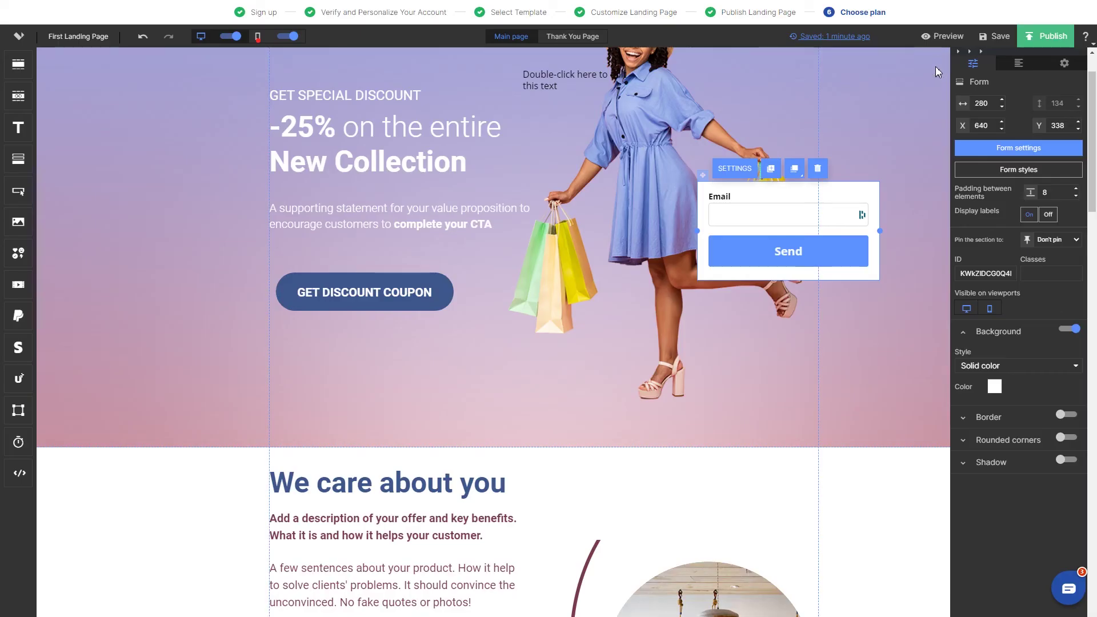
# - Delete the email form from the hero section
pyautogui.click(820, 168)
pyautogui.click(852, 146)
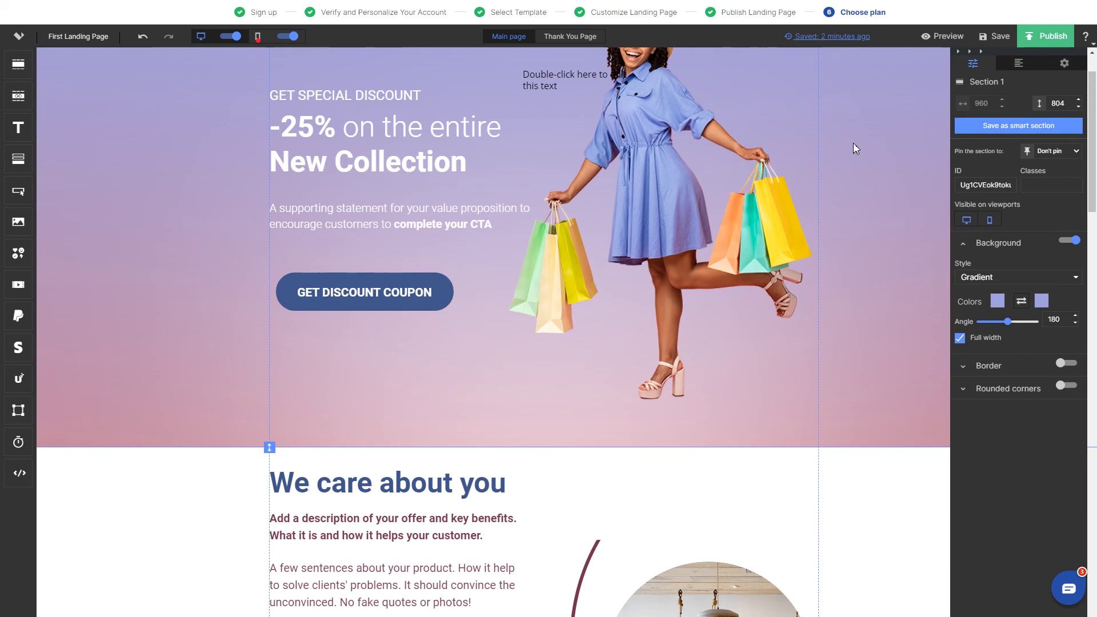
pyautogui.scroll(1, 855, 147)
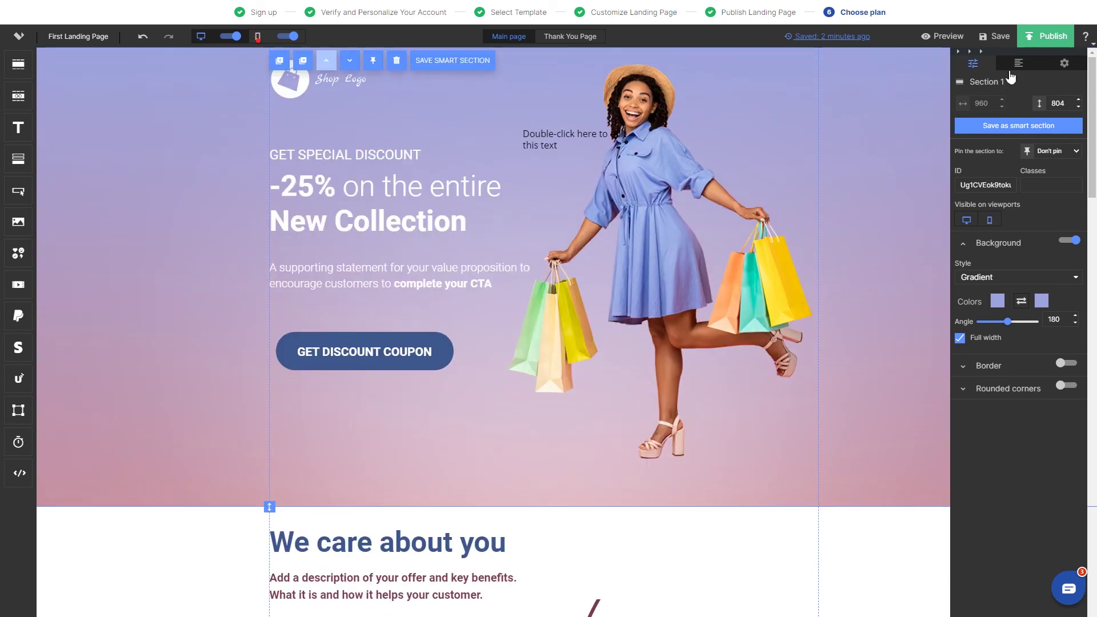
# - Review the page's SEO, Social share, Other and Custom styles options, then publish
pyautogui.click(1064, 64)
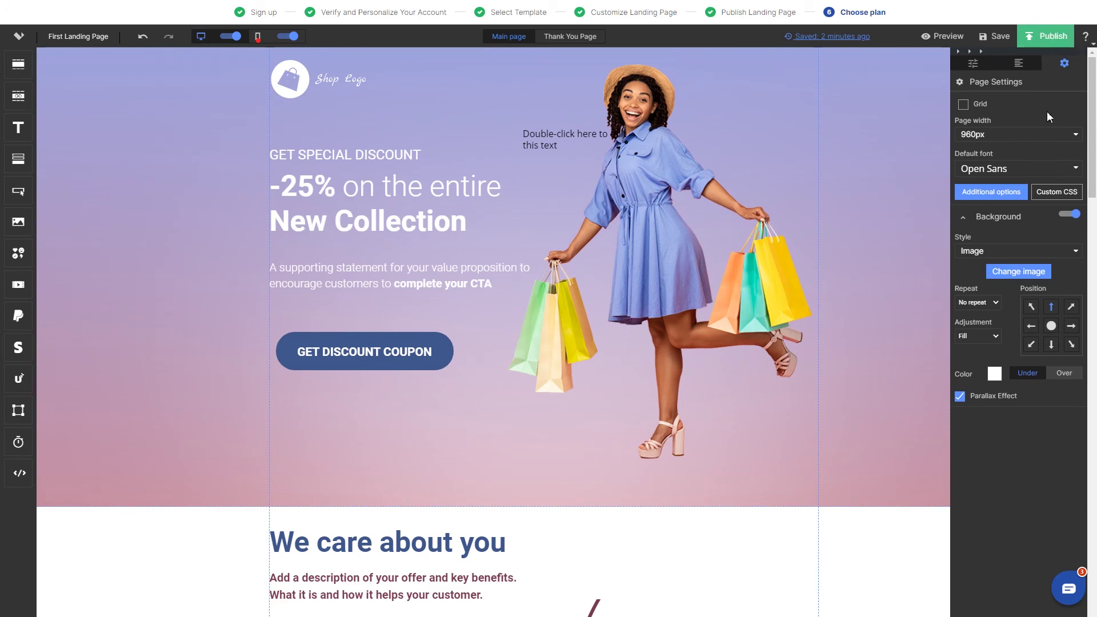
pyautogui.click(991, 193)
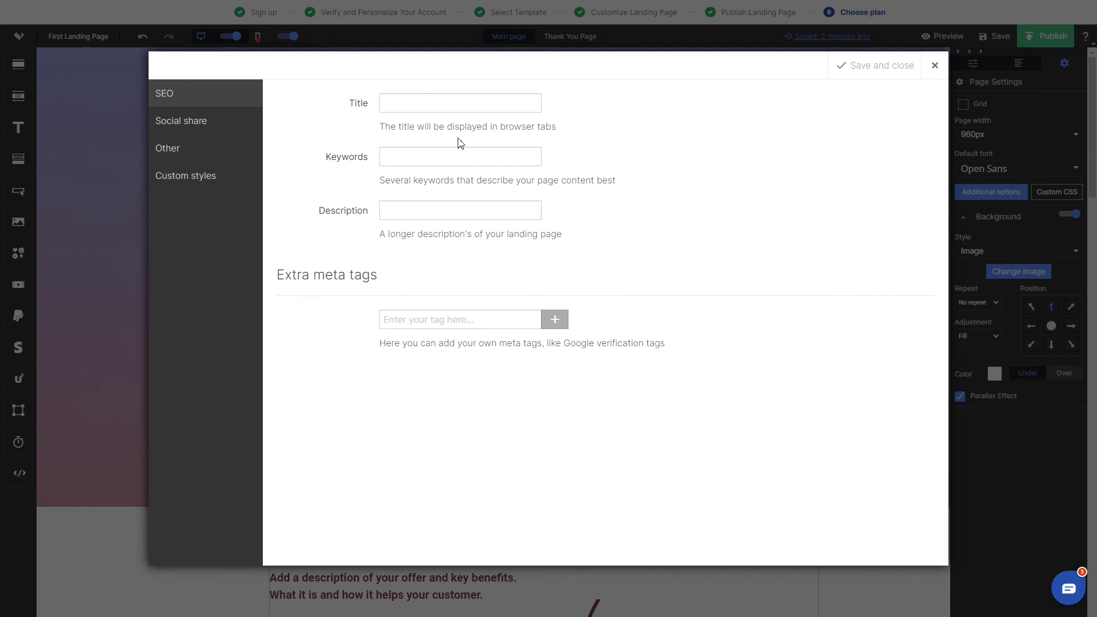
pyautogui.click(206, 128)
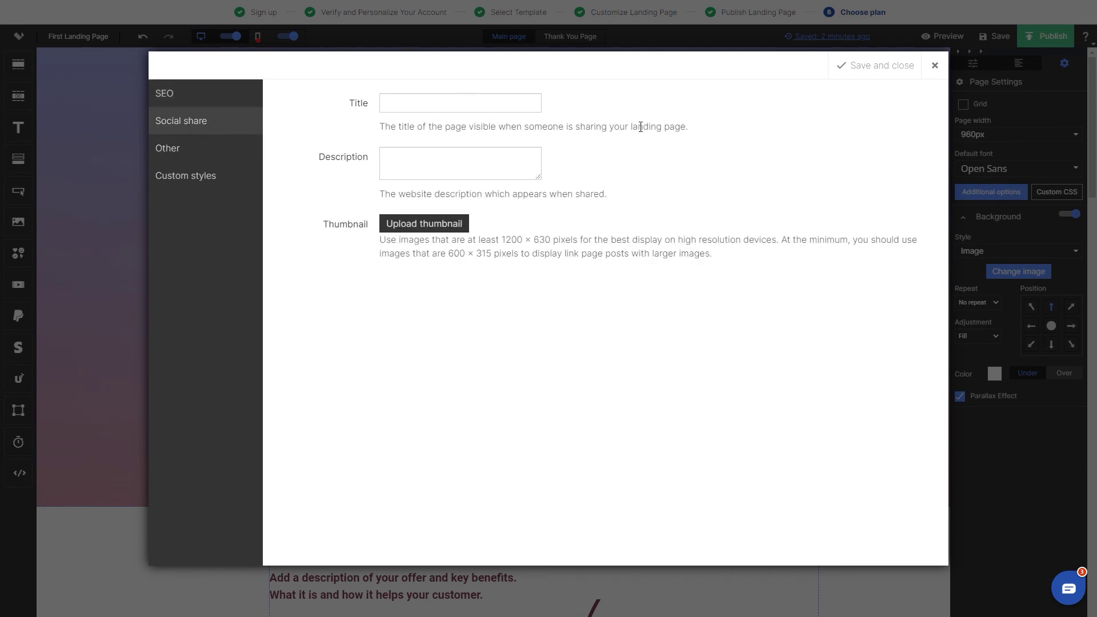
pyautogui.click(225, 153)
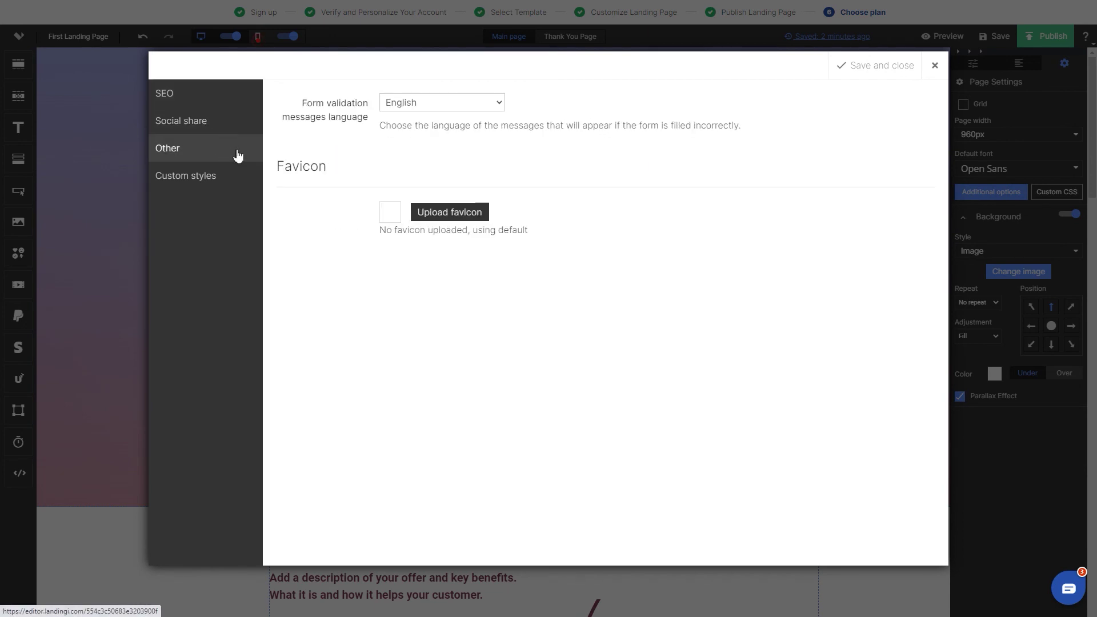
pyautogui.click(223, 184)
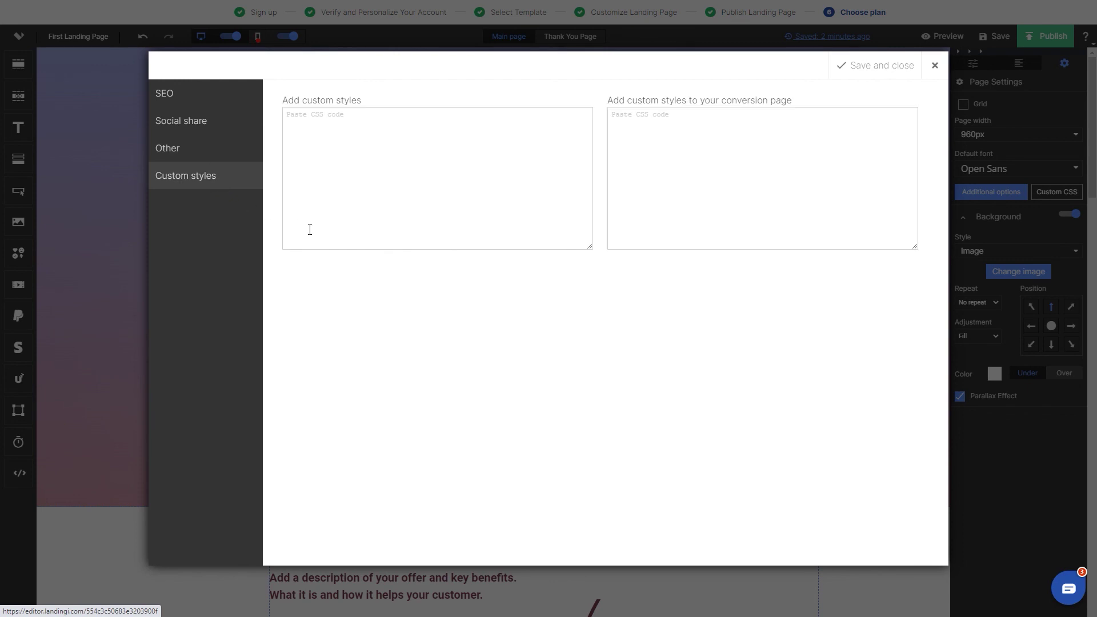
pyautogui.click(935, 73)
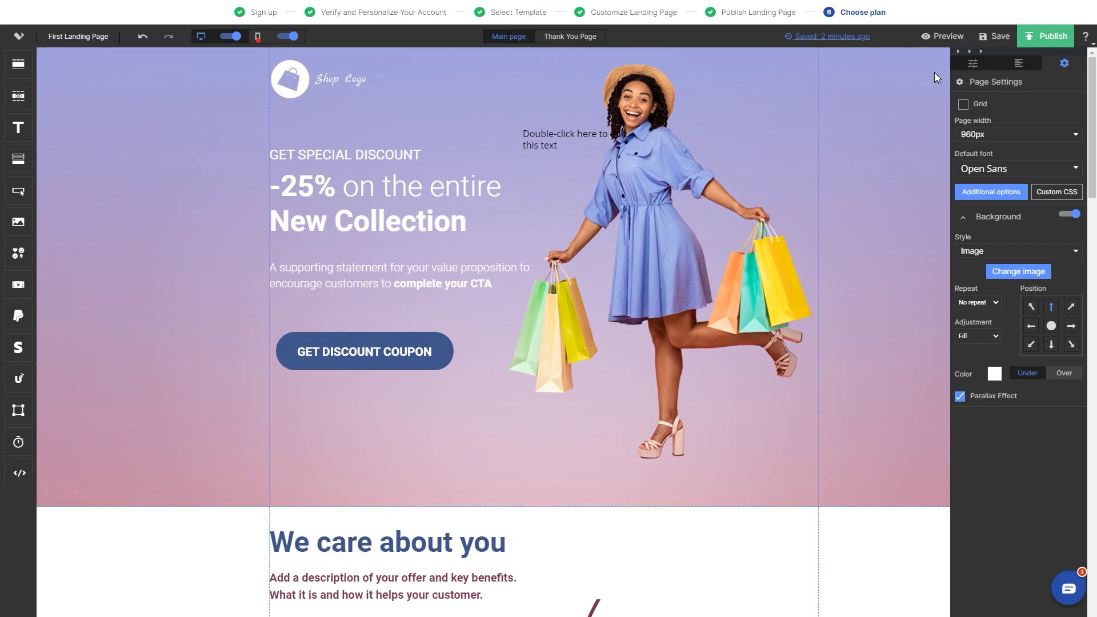
pyautogui.click(1053, 37)
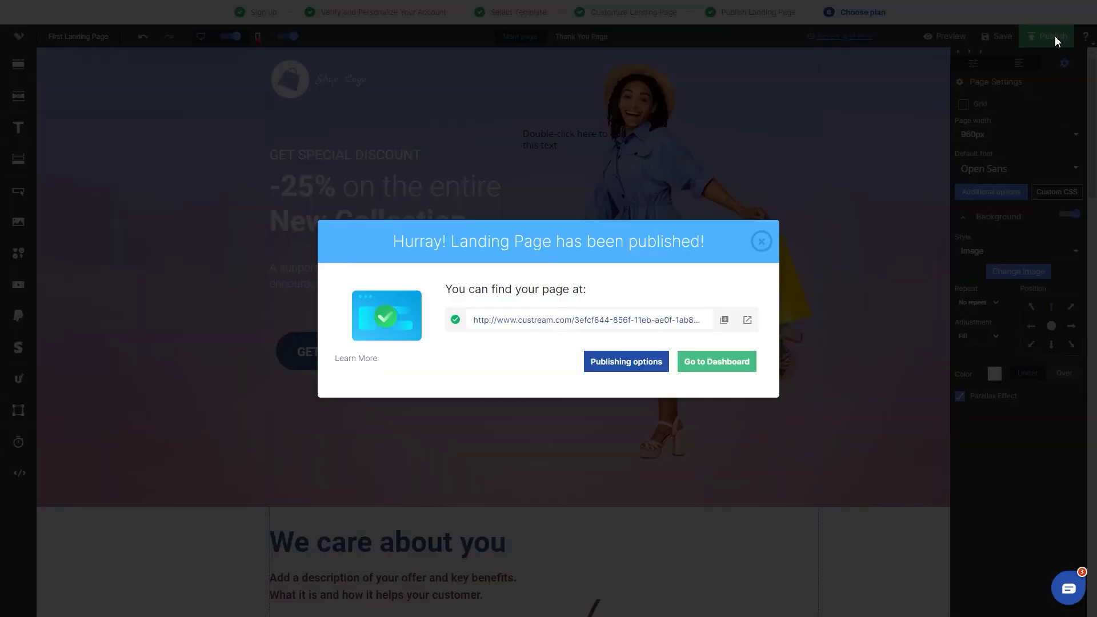